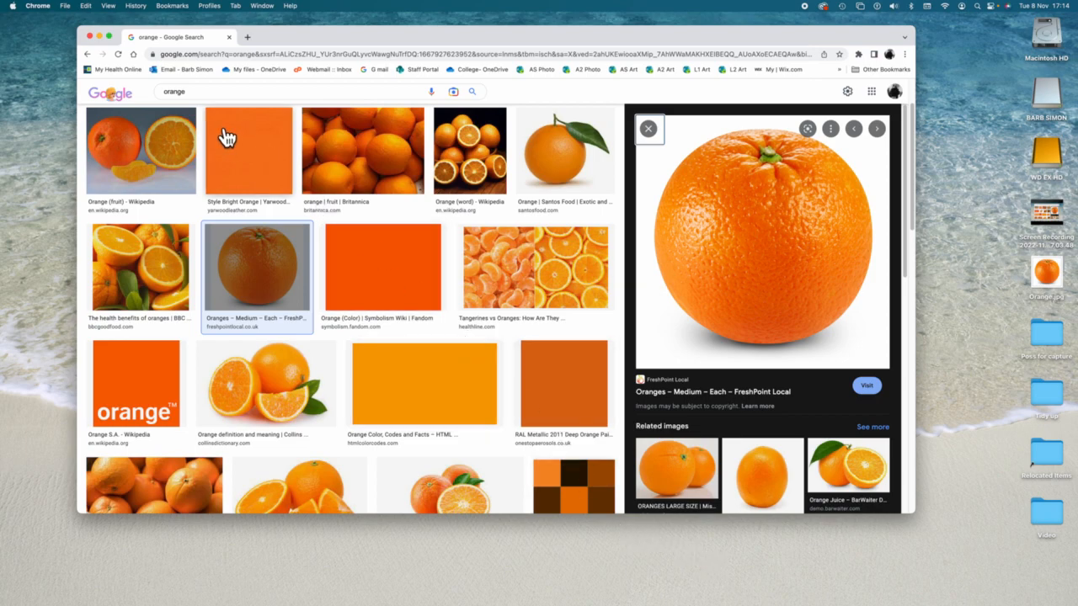
# Step: Save the enlarged orange photo to the Desktop as Orange (1) and close the browser window
pyautogui.rightClick(746, 221)
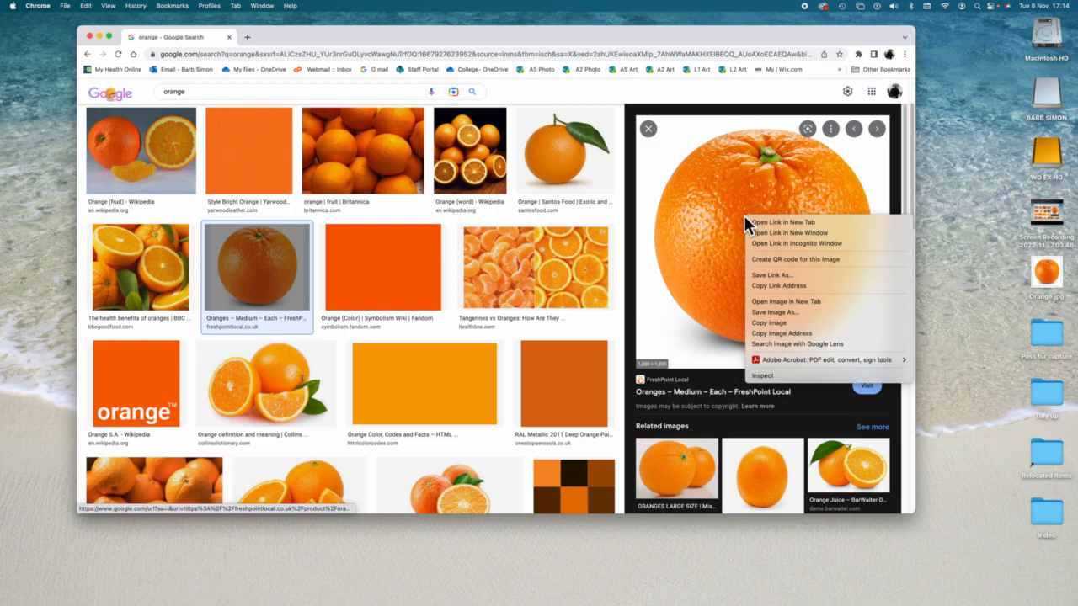
pyautogui.click(775, 315)
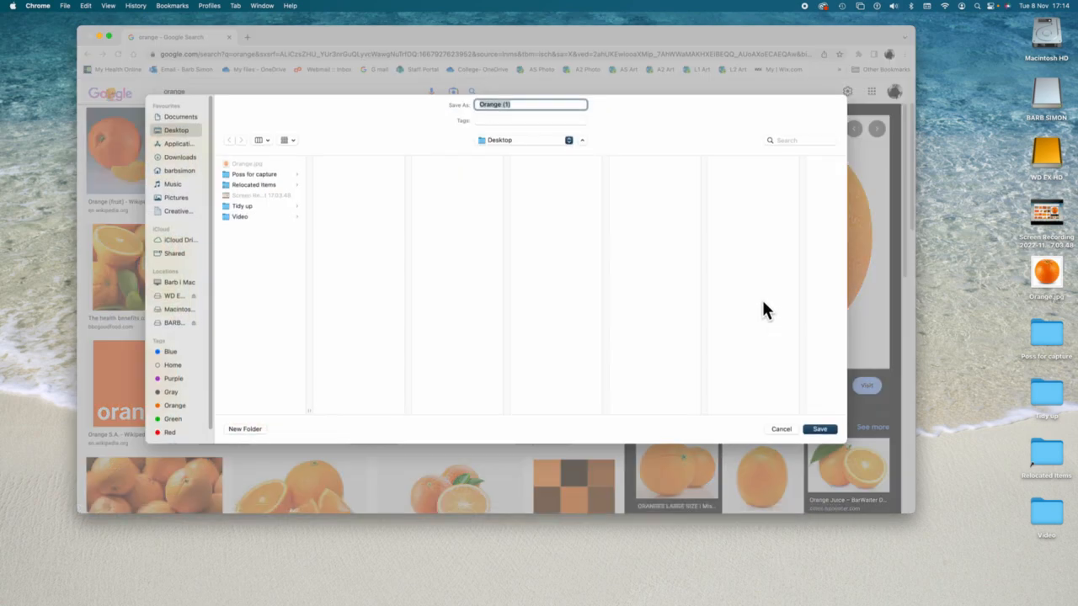
pyautogui.click(820, 429)
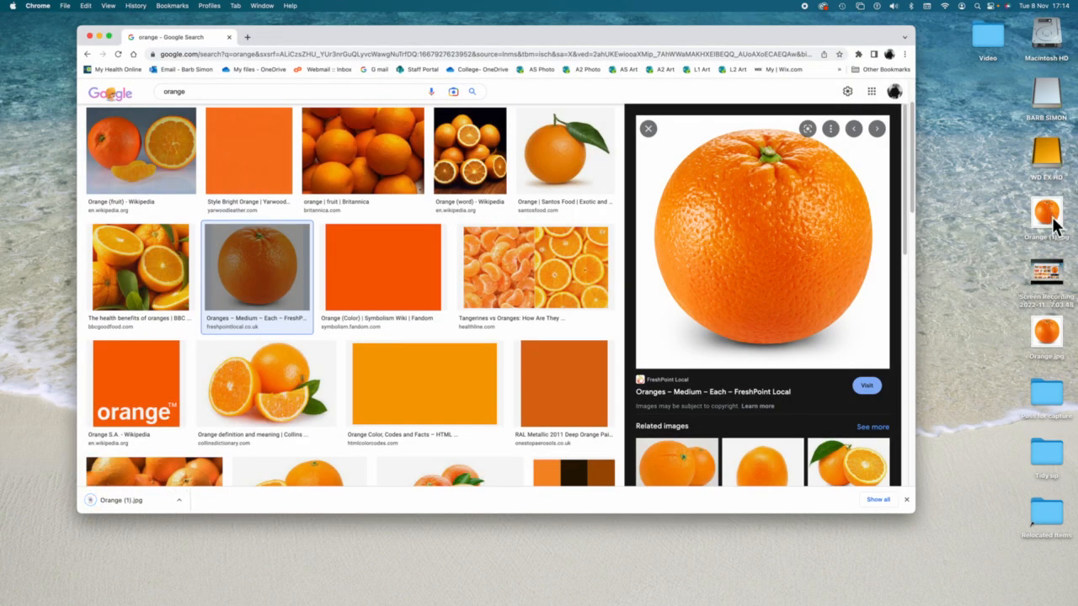
pyautogui.click(90, 36)
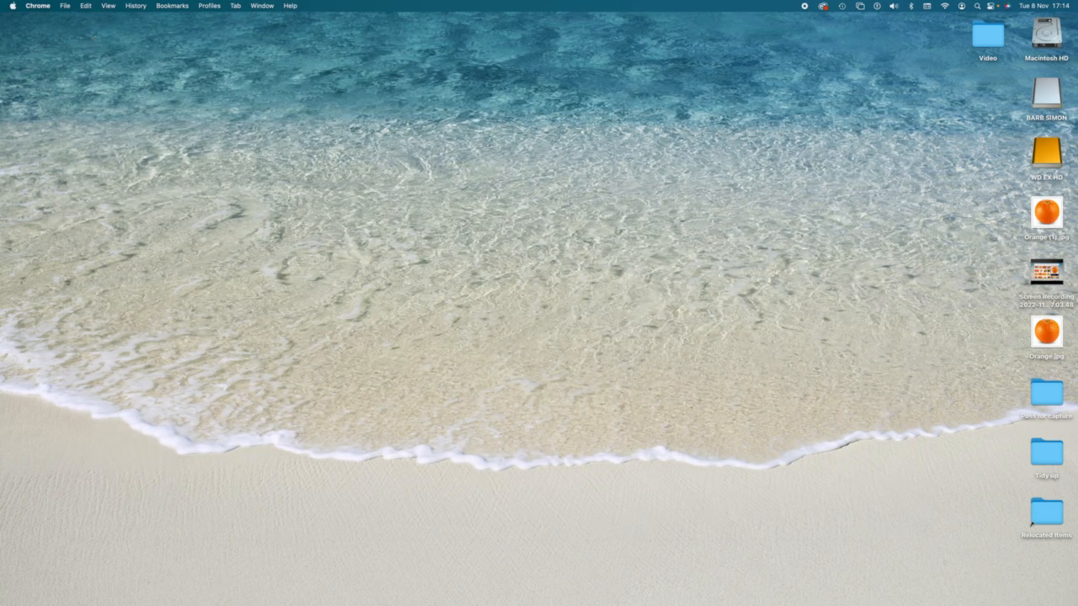
# Step: Switch to Photoshop and close the open Untitled-1 document without saving its changes
pyautogui.moveTo(505, 583)
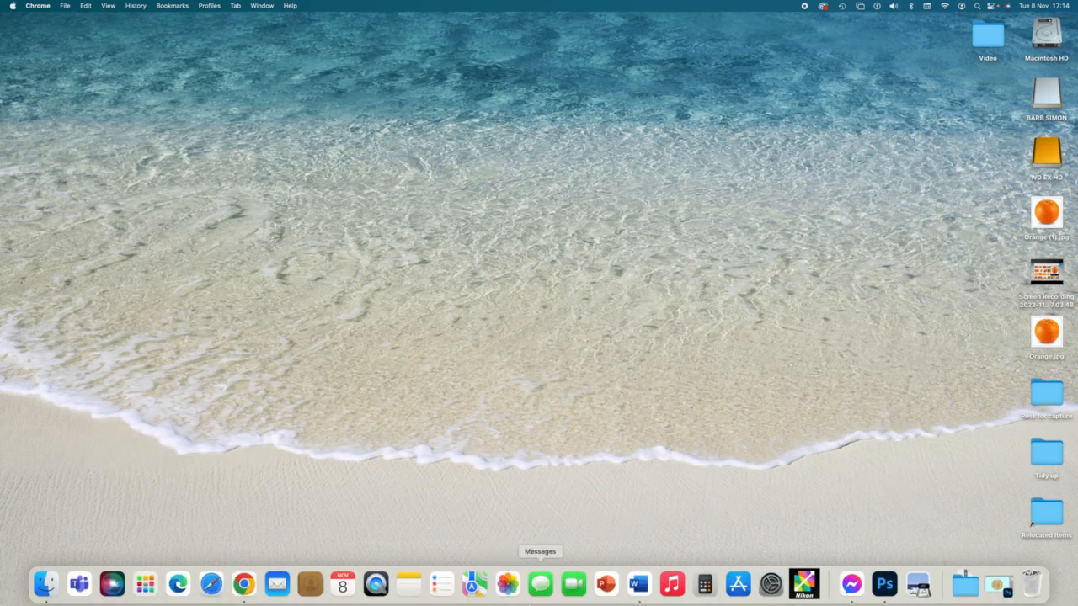
pyautogui.click(884, 584)
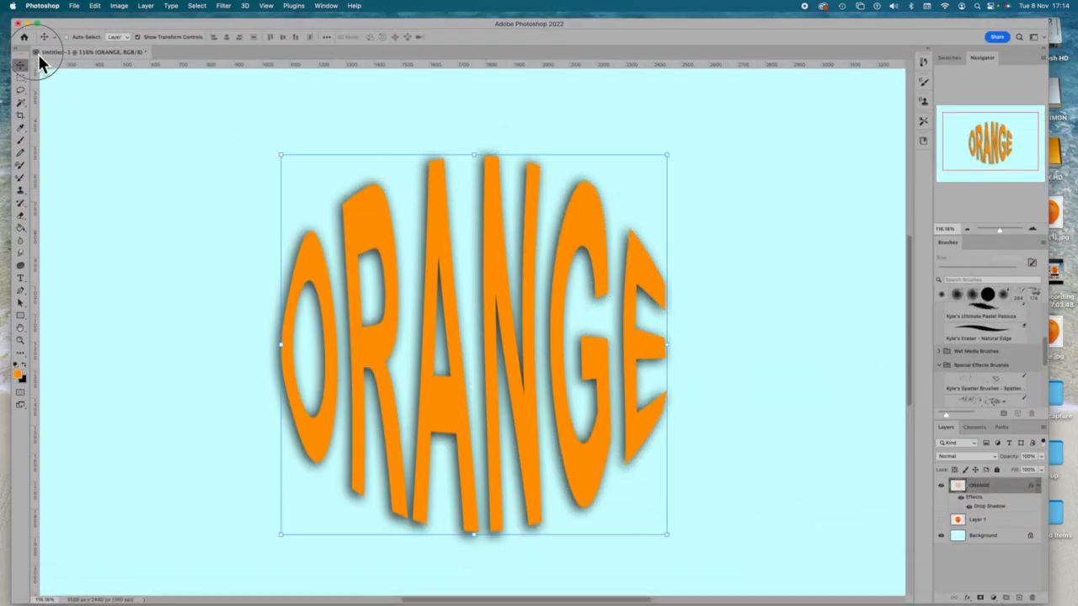
pyautogui.click(36, 52)
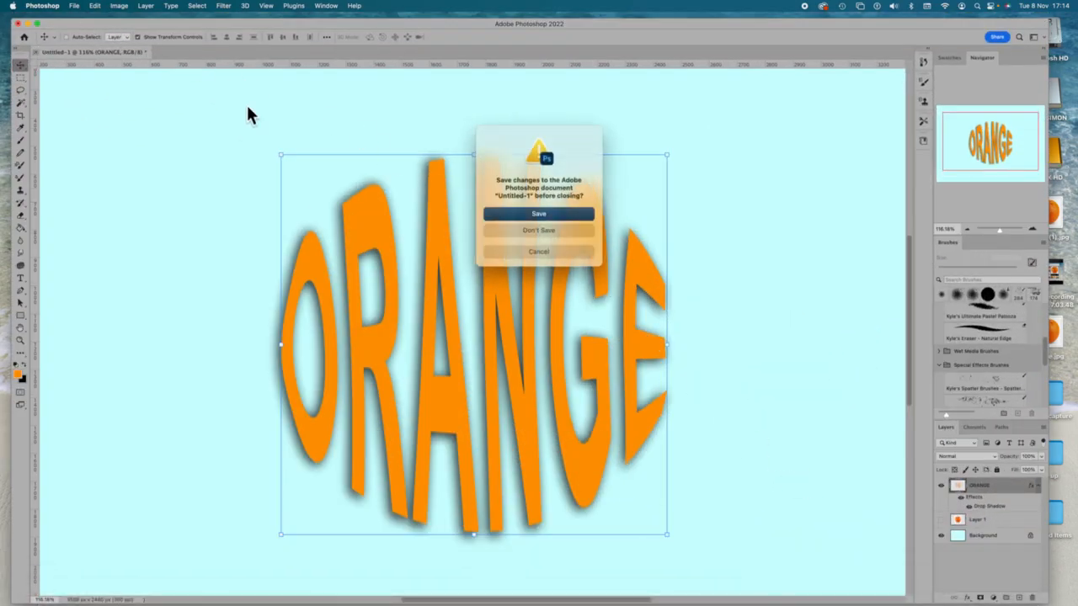
pyautogui.click(521, 231)
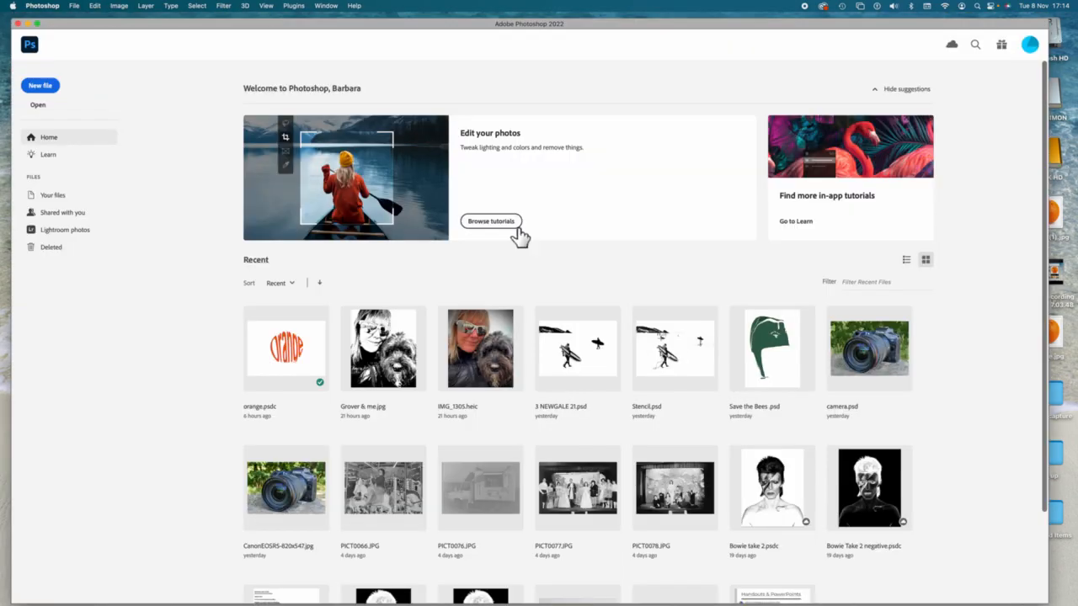
# Step: Create a new A4 document in landscape orientation, 297 x 210 mm at 300 pixels/inch
pyautogui.click(47, 88)
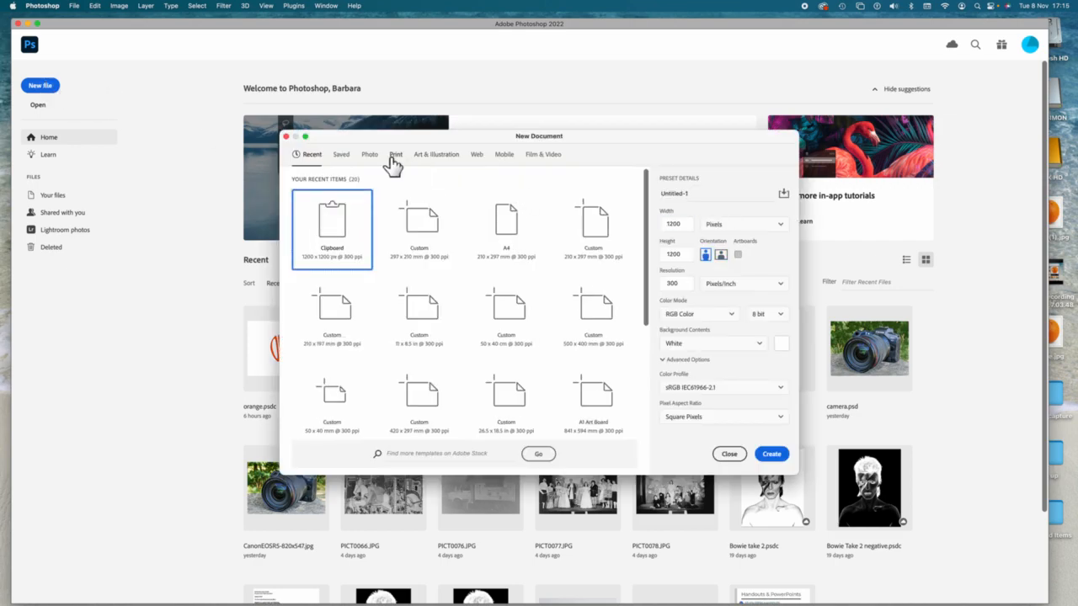
pyautogui.click(505, 222)
pyautogui.click(721, 255)
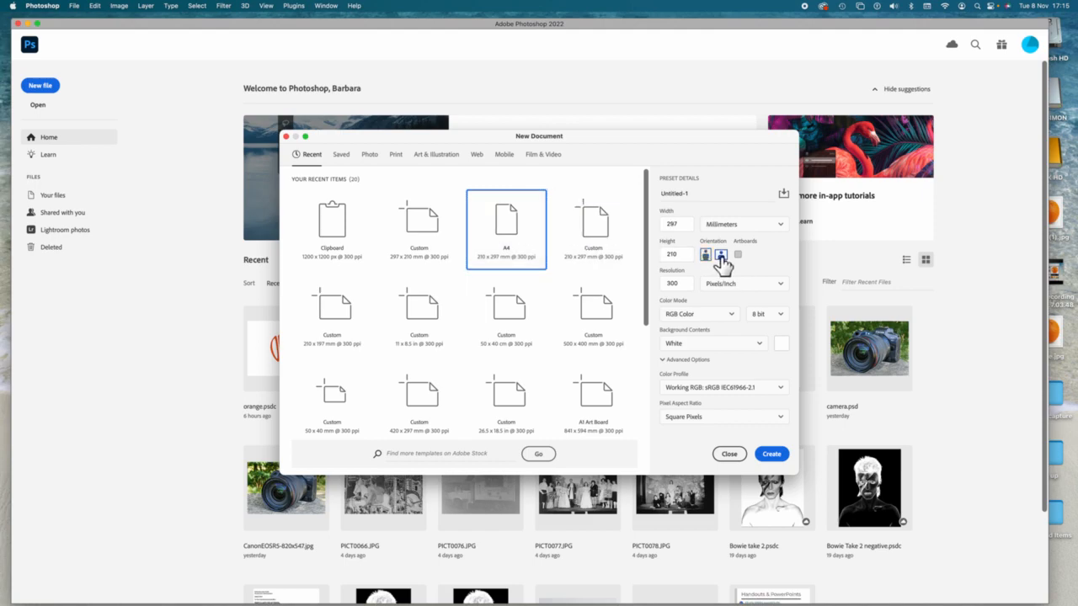
pyautogui.click(772, 456)
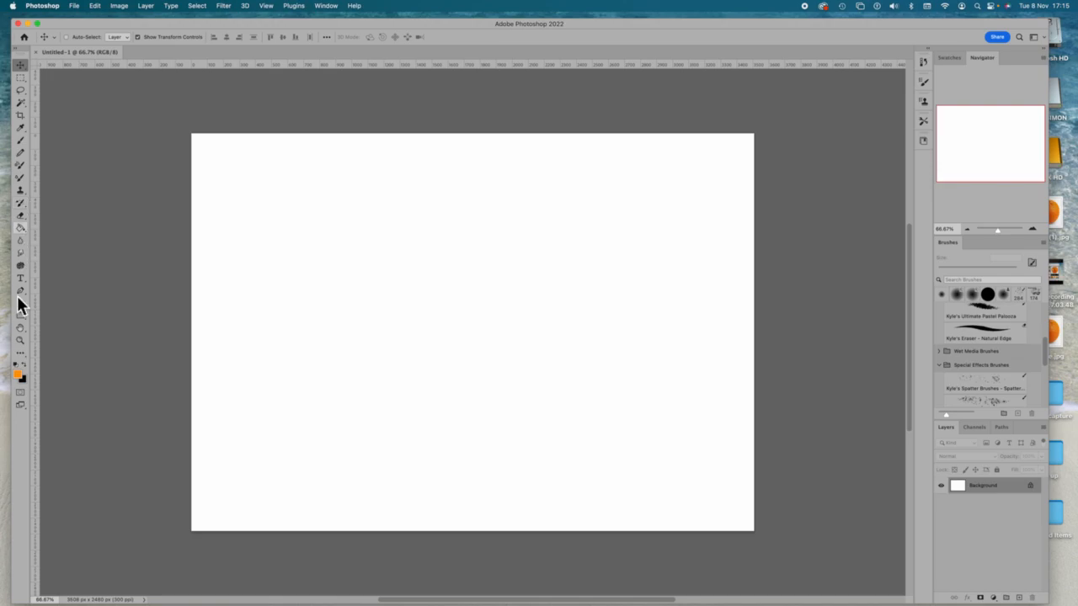
# Step: Set the foreground colour to a pale cyan, RGB 204, 255, 255
pyautogui.click(19, 377)
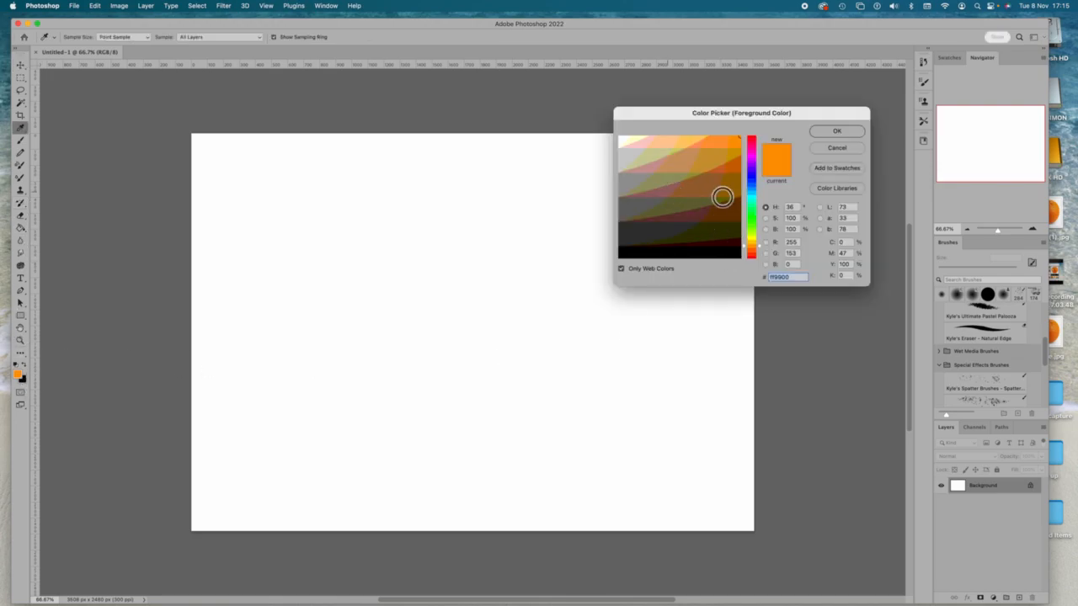
pyautogui.moveTo(761, 245); pyautogui.dragTo(762, 197)
pyautogui.click(634, 141)
pyautogui.click(635, 142)
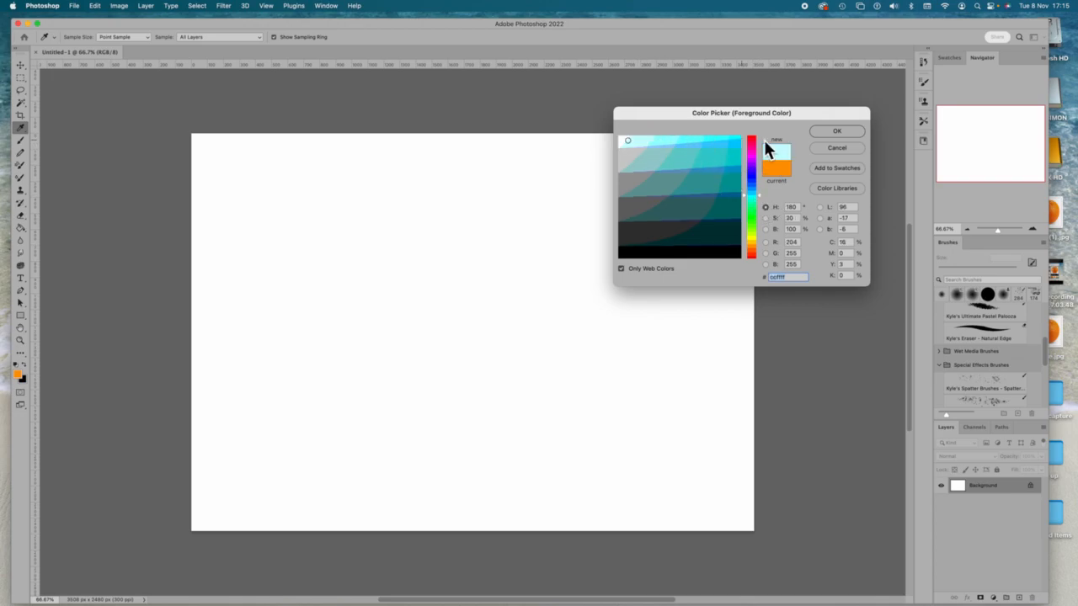
pyautogui.click(834, 133)
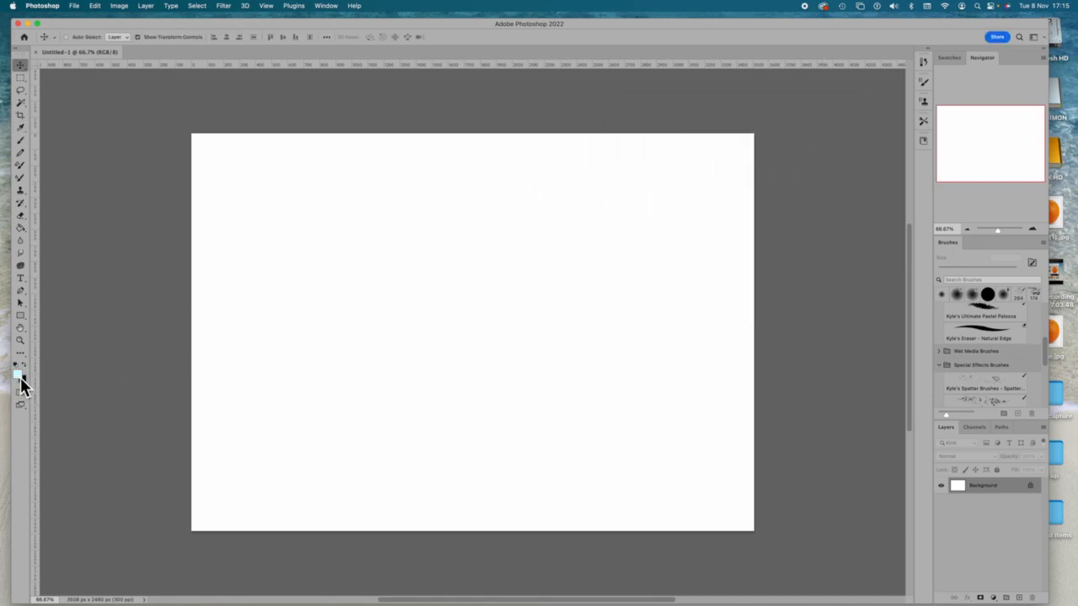
# Step: Fill the blank Background layer with the pale cyan foreground colour using the Paint Bucket tool
pyautogui.click(21, 229)
pyautogui.click(60, 237)
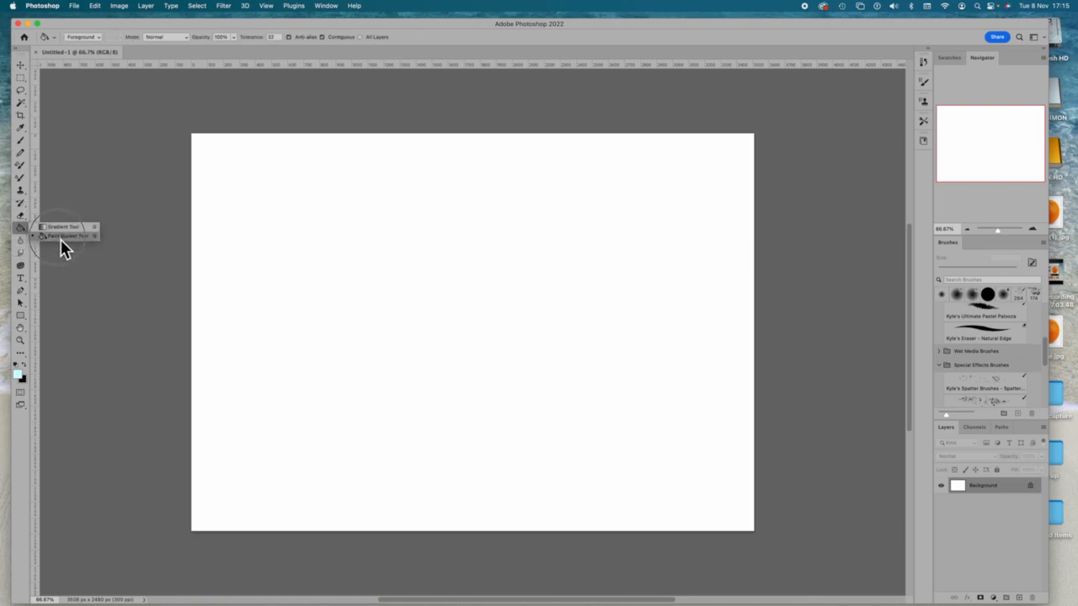
pyautogui.click(341, 273)
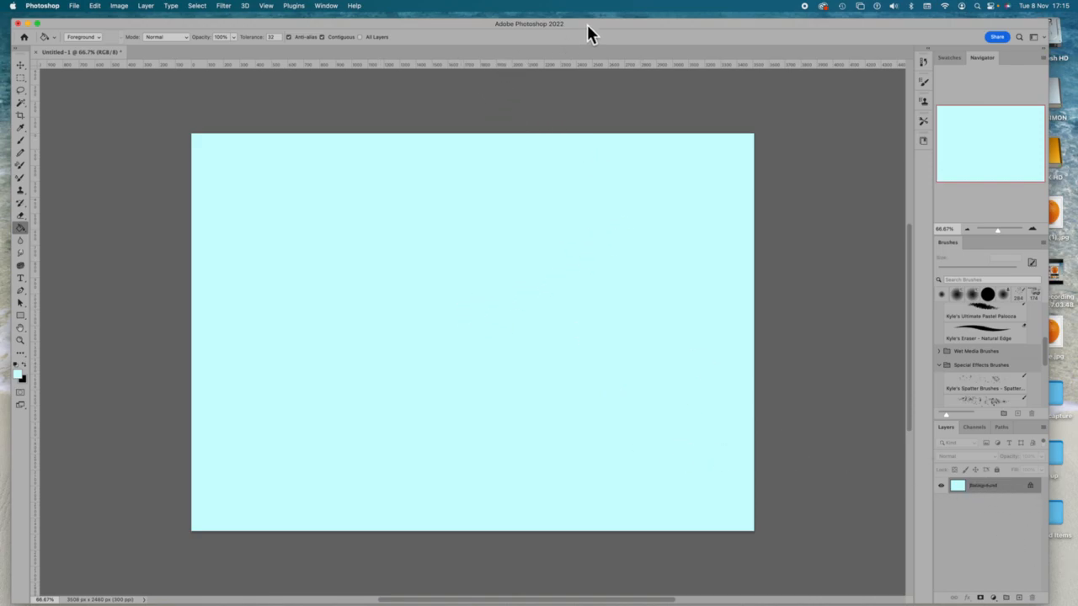
# Step: Copy Orange.jpg from the desktop and paste it into the cyan document as a new layer
pyautogui.moveTo(596, 25); pyautogui.dragTo(547, 27)
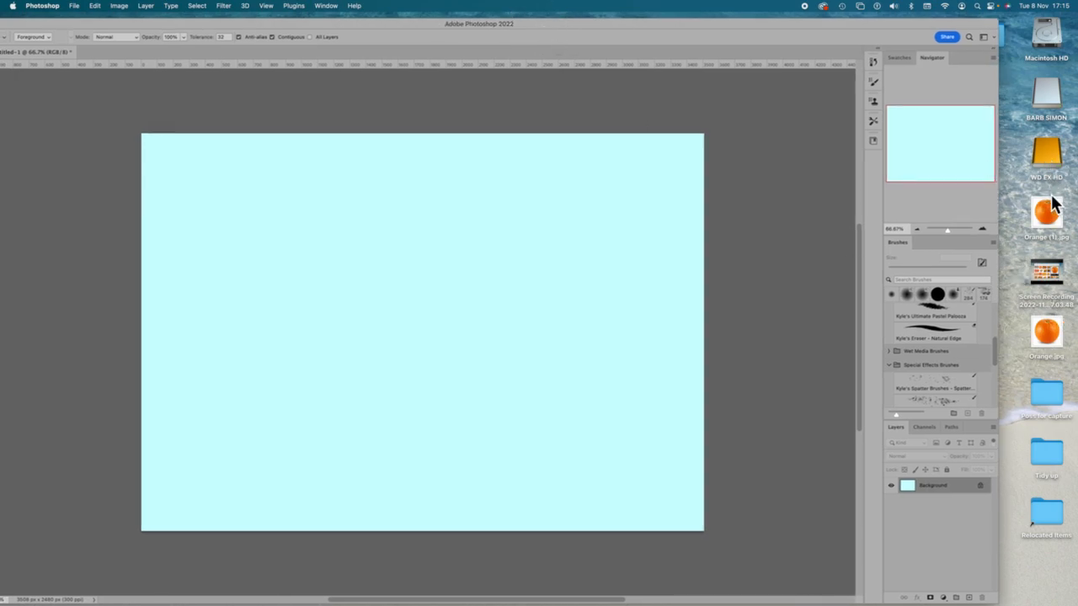
pyautogui.click(1058, 339)
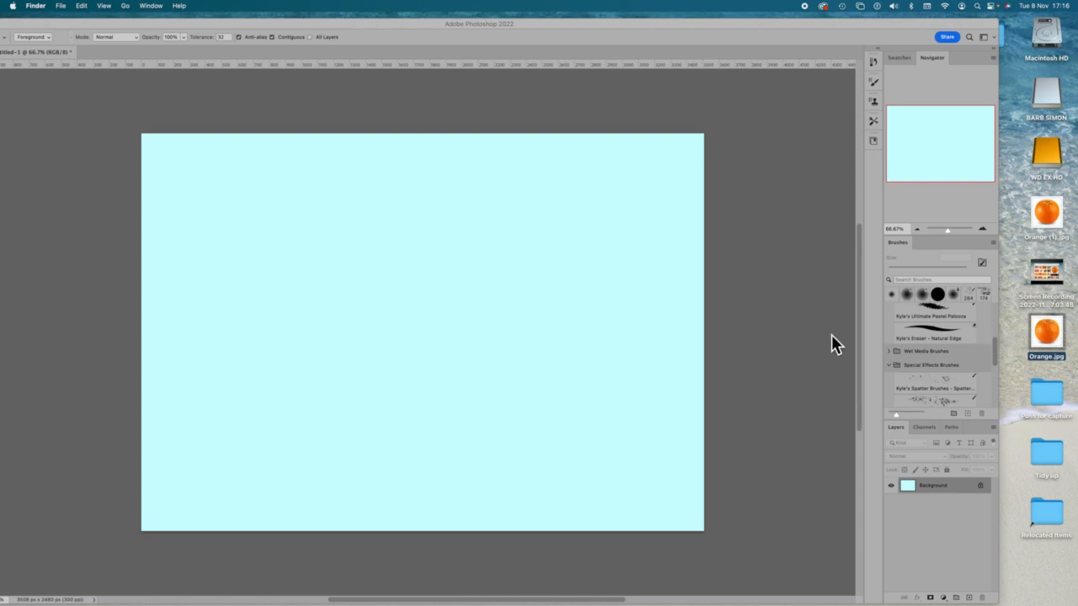
pyautogui.click(934, 495)
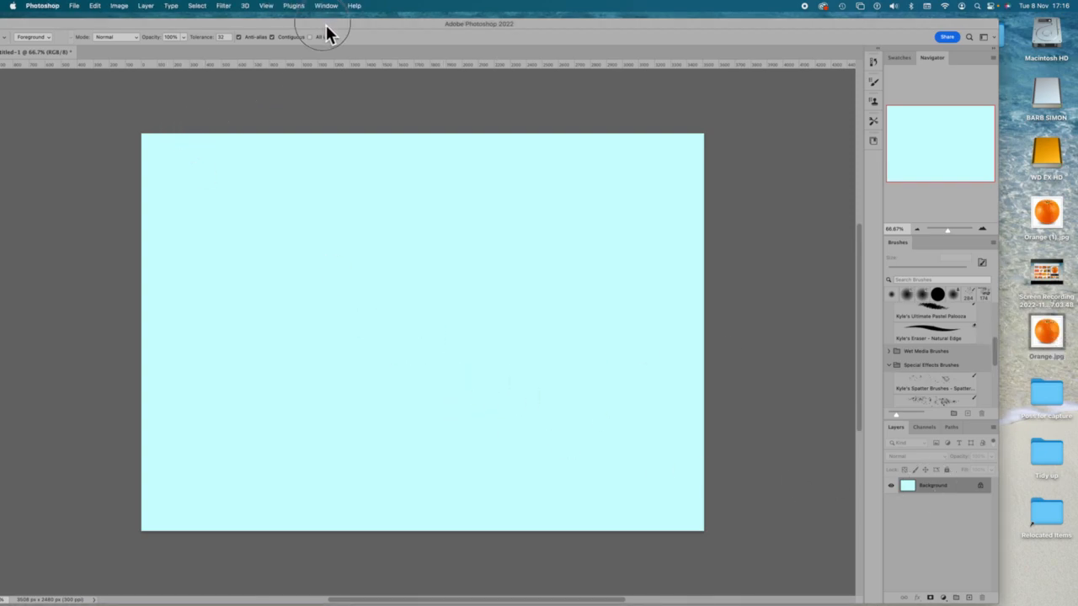
pyautogui.moveTo(325, 23); pyautogui.dragTo(371, 29)
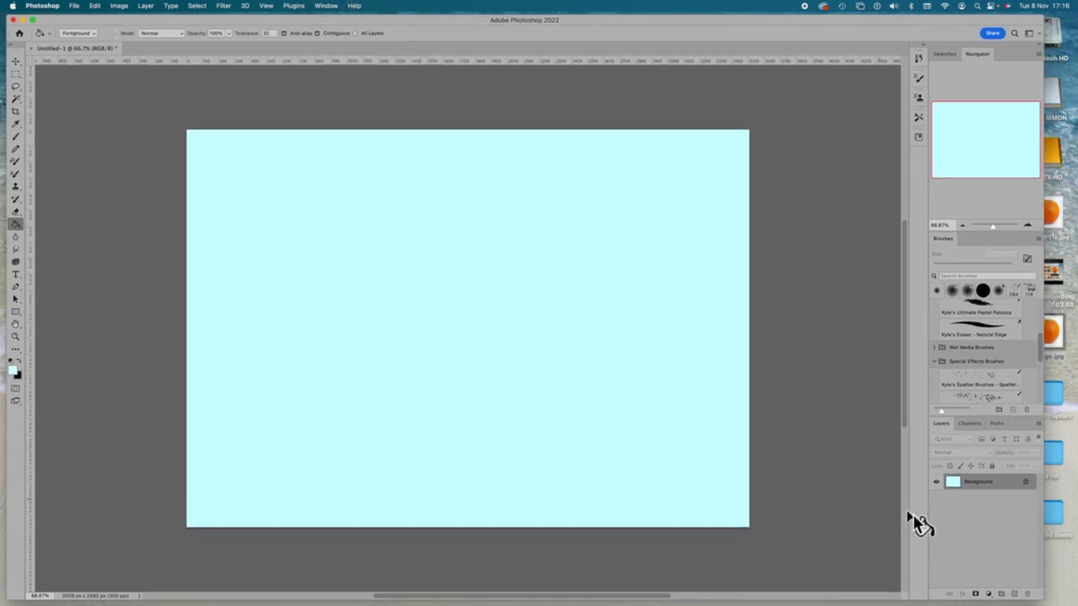
pyautogui.moveTo(1047, 599); pyautogui.dragTo(1063, 601)
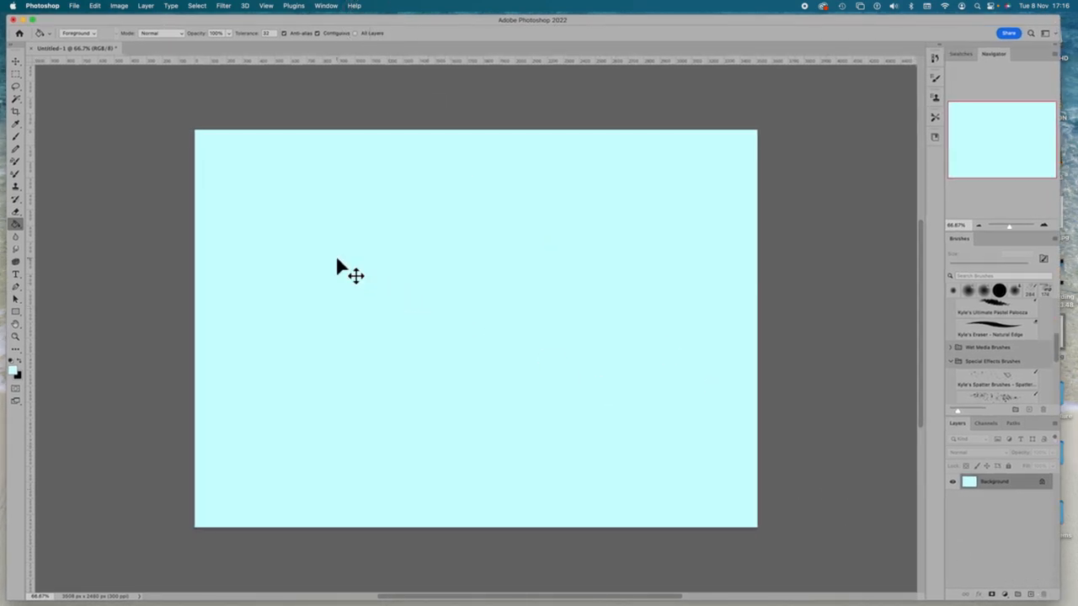
pyautogui.press('super+v')
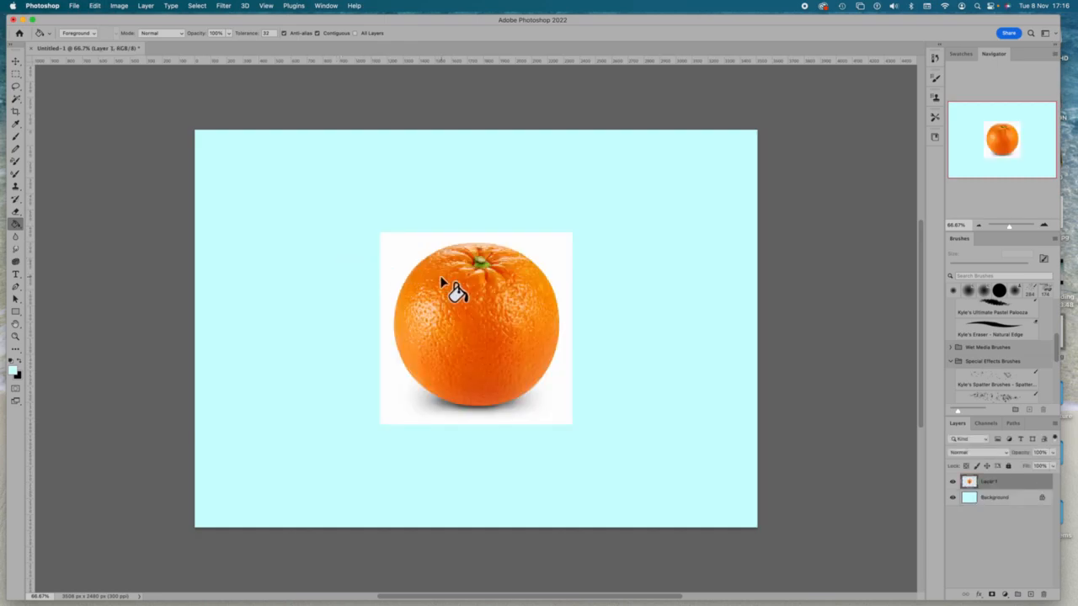
# Step: With Show Transform Controls enabled, scale the pasted orange proportionally to about 181% so it nearly fills the page height
pyautogui.click(17, 64)
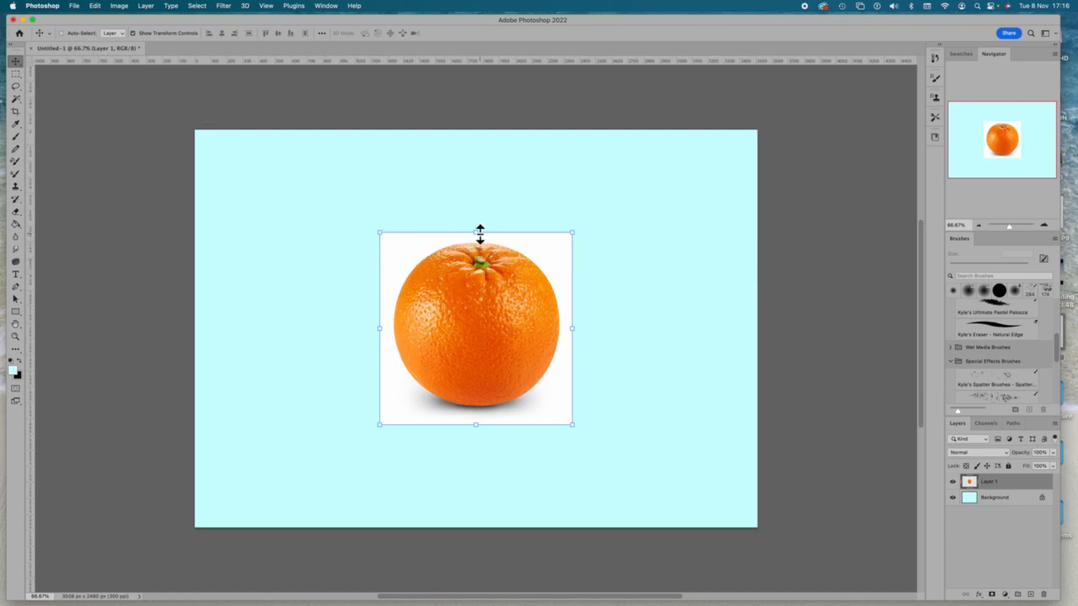
pyautogui.click(132, 33)
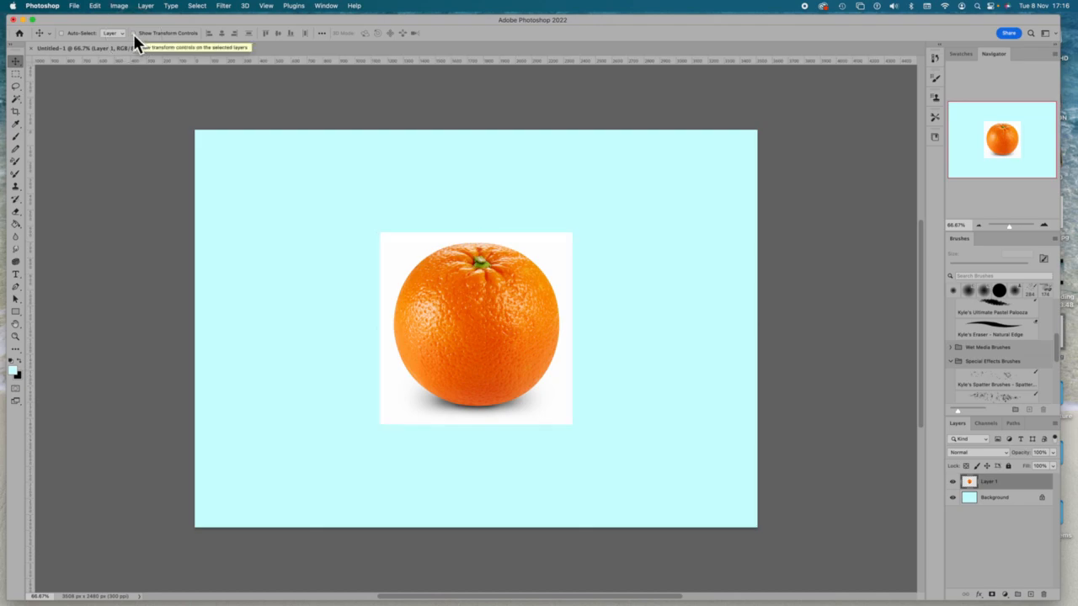
pyautogui.click(132, 34)
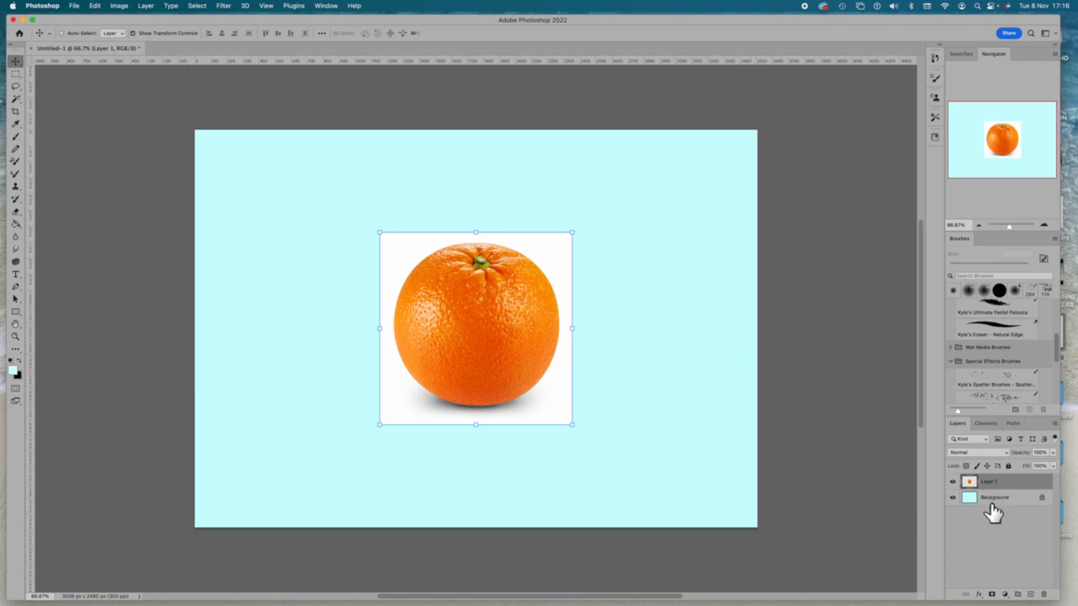
pyautogui.click(379, 234)
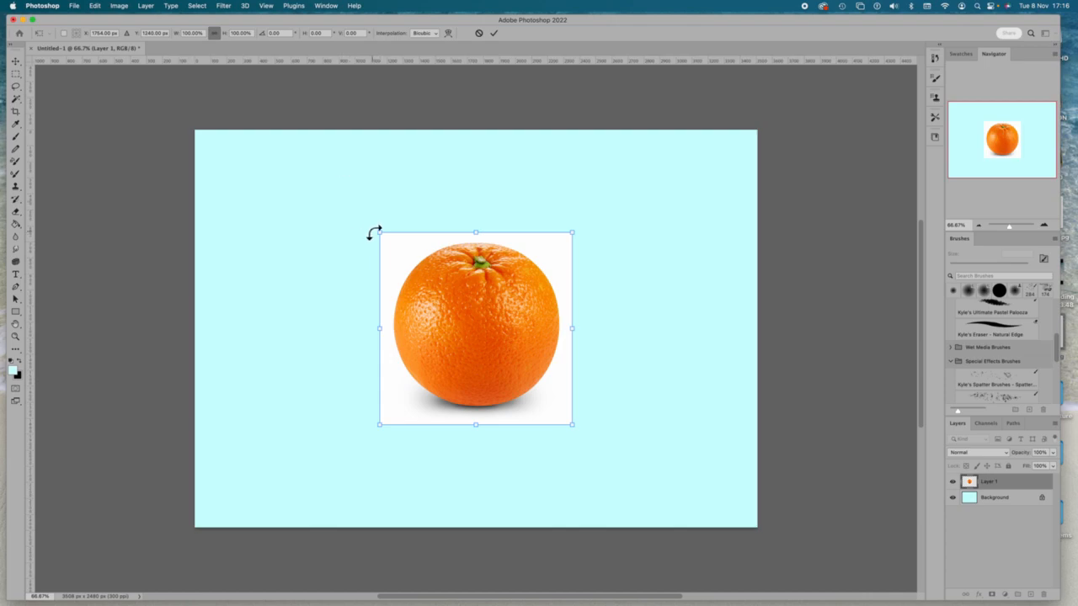
pyautogui.moveTo(379, 234); pyautogui.dragTo(278, 135)
pyautogui.moveTo(572, 426); pyautogui.dragTo(656, 508)
pyautogui.moveTo(511, 407); pyautogui.dragTo(508, 405)
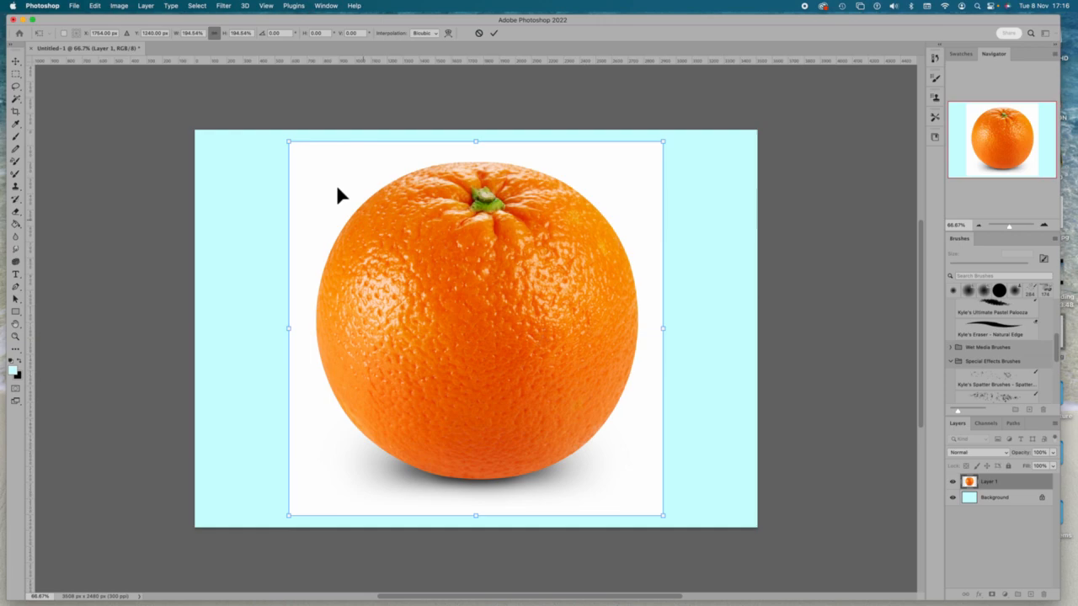
pyautogui.moveTo(290, 141); pyautogui.dragTo(295, 148)
pyautogui.moveTo(495, 331); pyautogui.dragTo(492, 326)
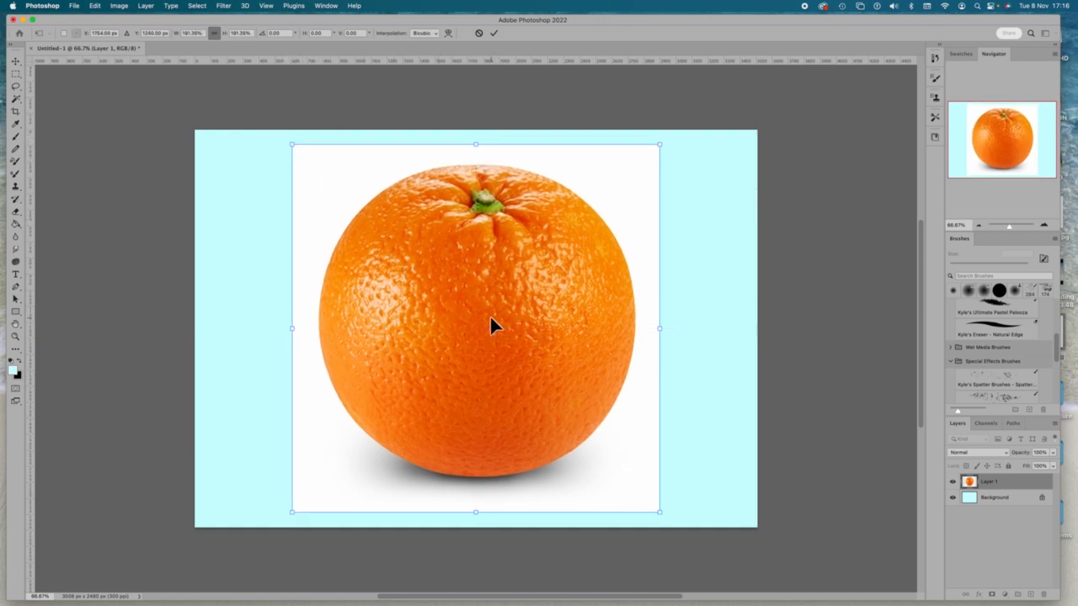
pyautogui.press('Return')
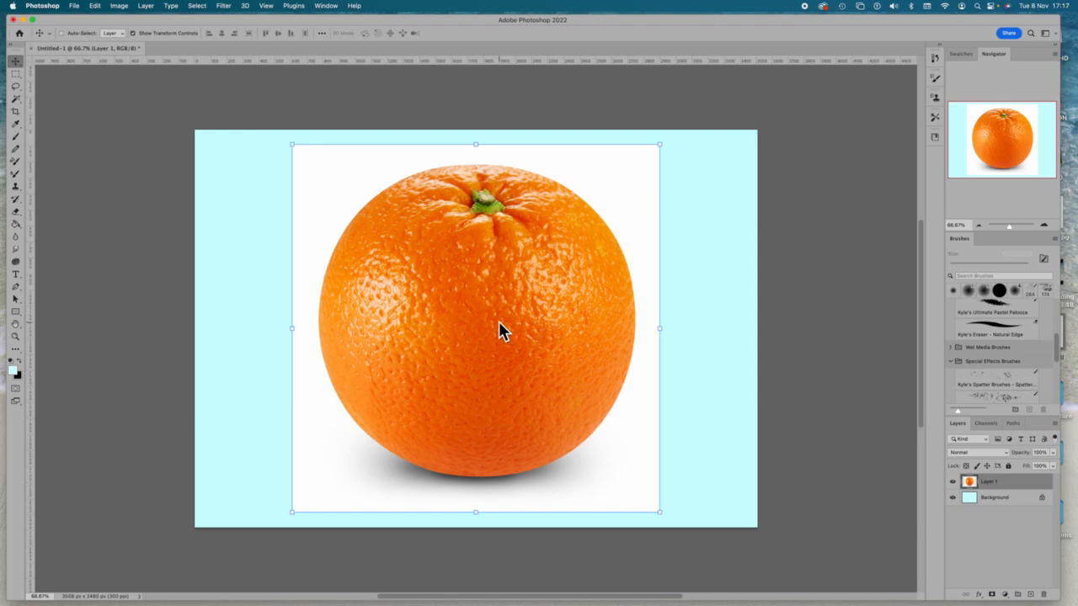
# Step: Use the Painting workspace with the Navigator shown and zoom the document to about 78%
pyautogui.click(961, 54)
pyautogui.click(995, 56)
pyautogui.click(1046, 33)
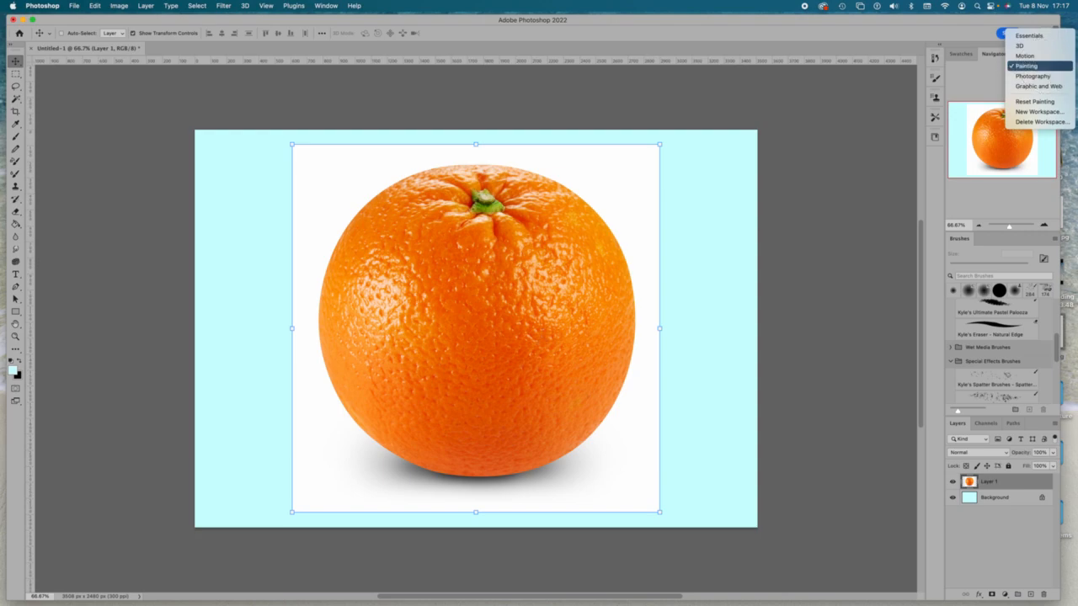
pyautogui.click(1049, 67)
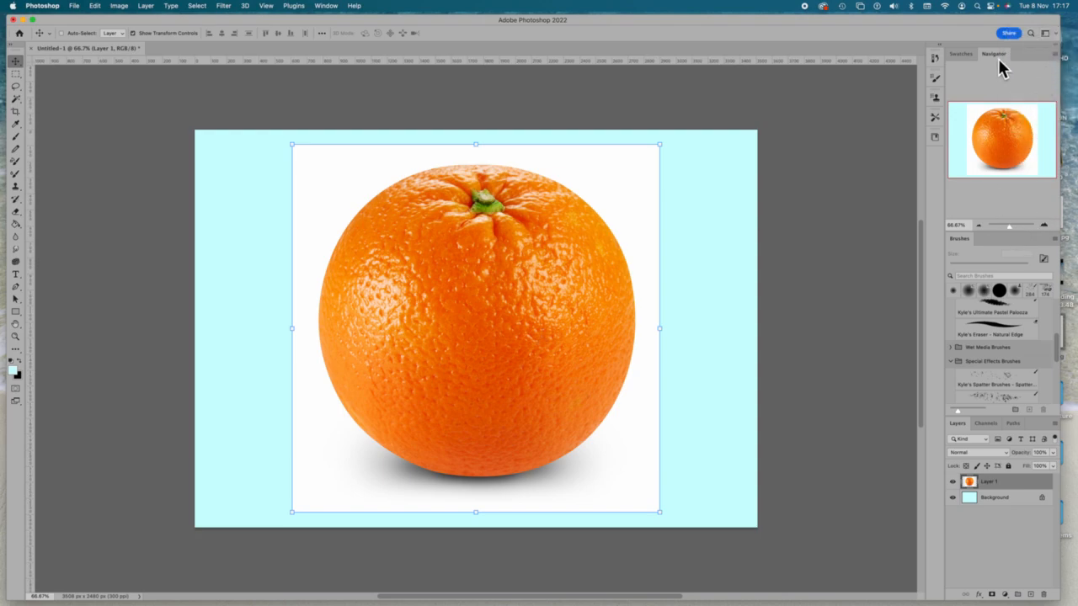
pyautogui.moveTo(1009, 227); pyautogui.dragTo(1016, 233)
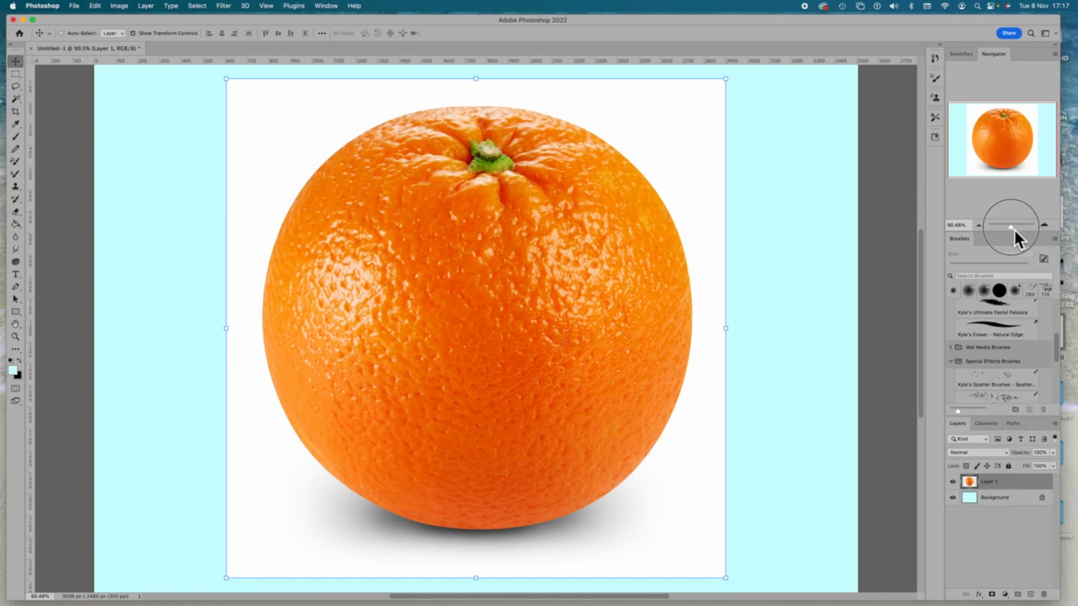
pyautogui.moveTo(1015, 233); pyautogui.dragTo(1015, 232)
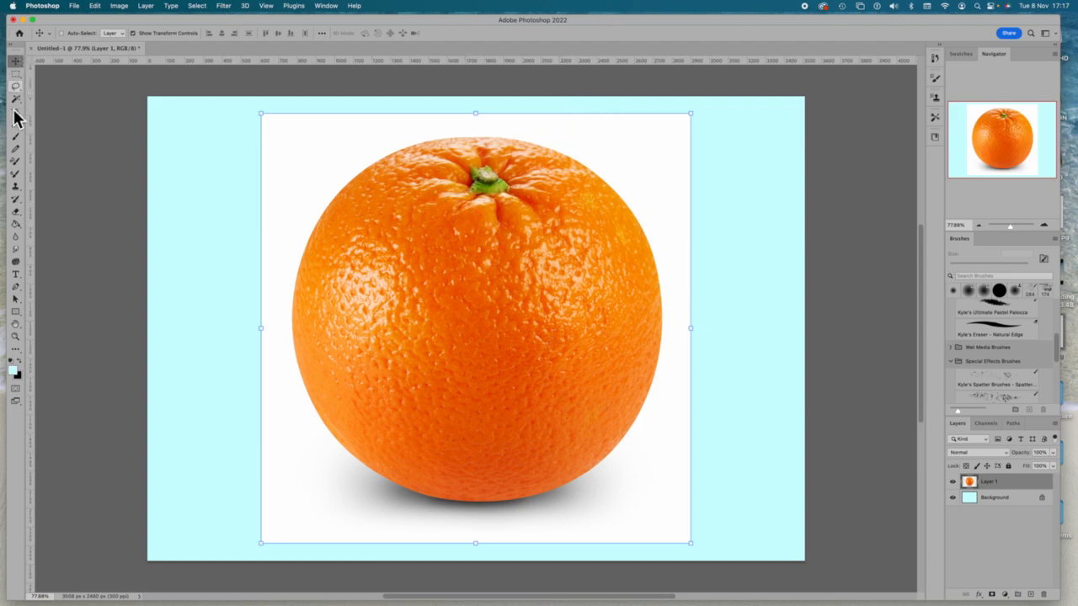
# Step: Add the text "Orange" over the orange photo with the Type tool, using Arial Bold at 72 pt
pyautogui.click(14, 274)
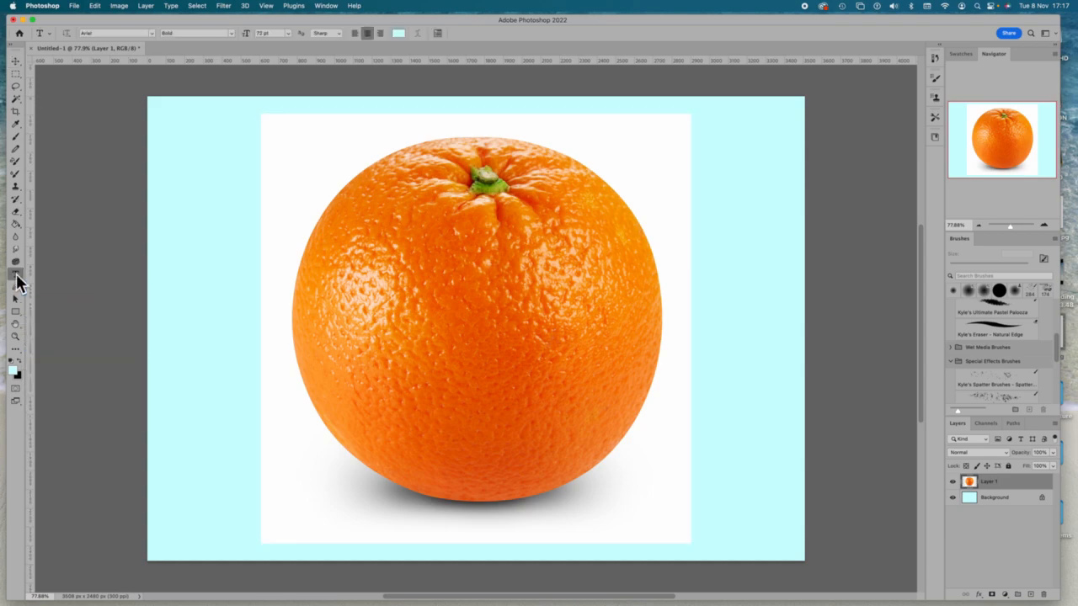
pyautogui.click(152, 33)
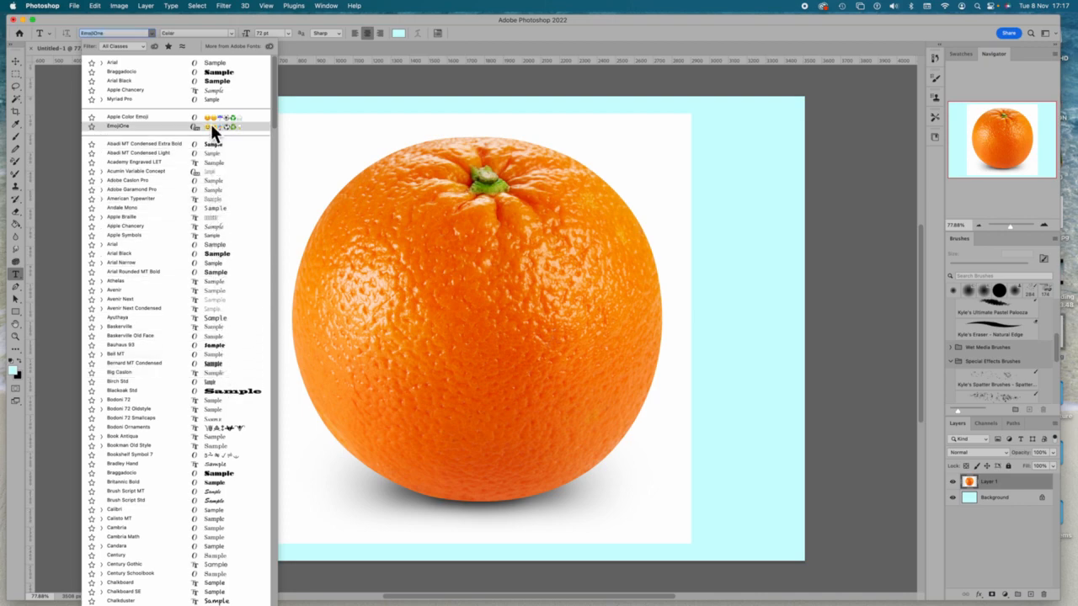
pyautogui.click(117, 62)
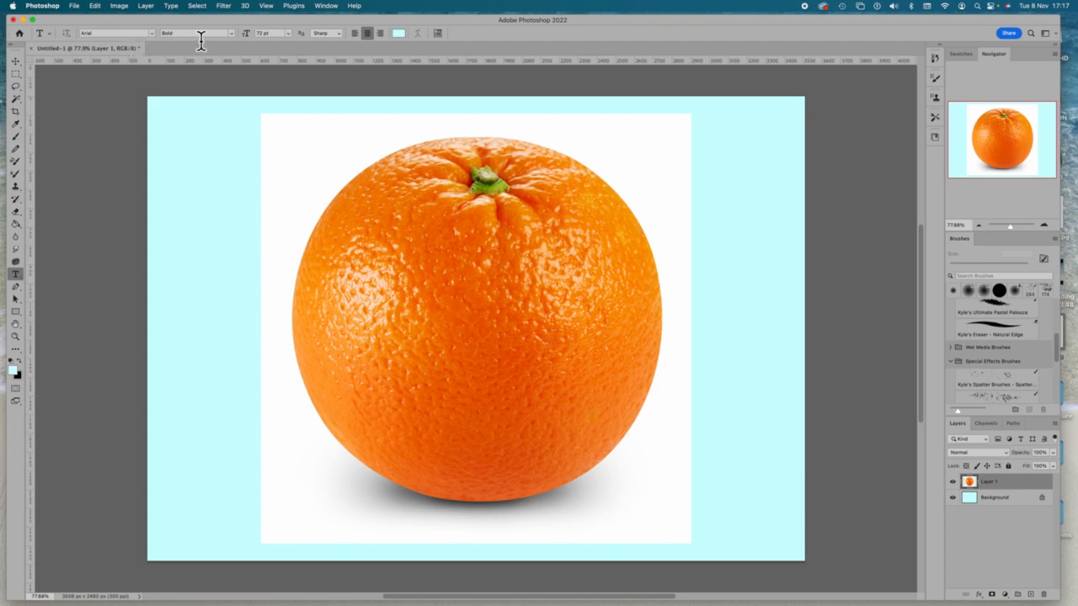
pyautogui.click(288, 34)
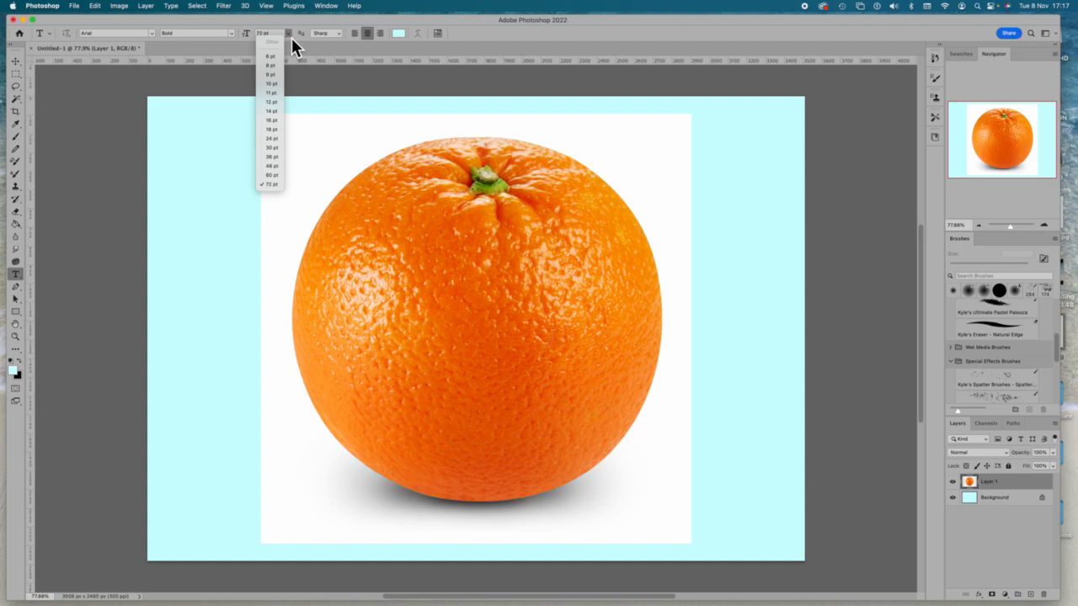
pyautogui.click(291, 37)
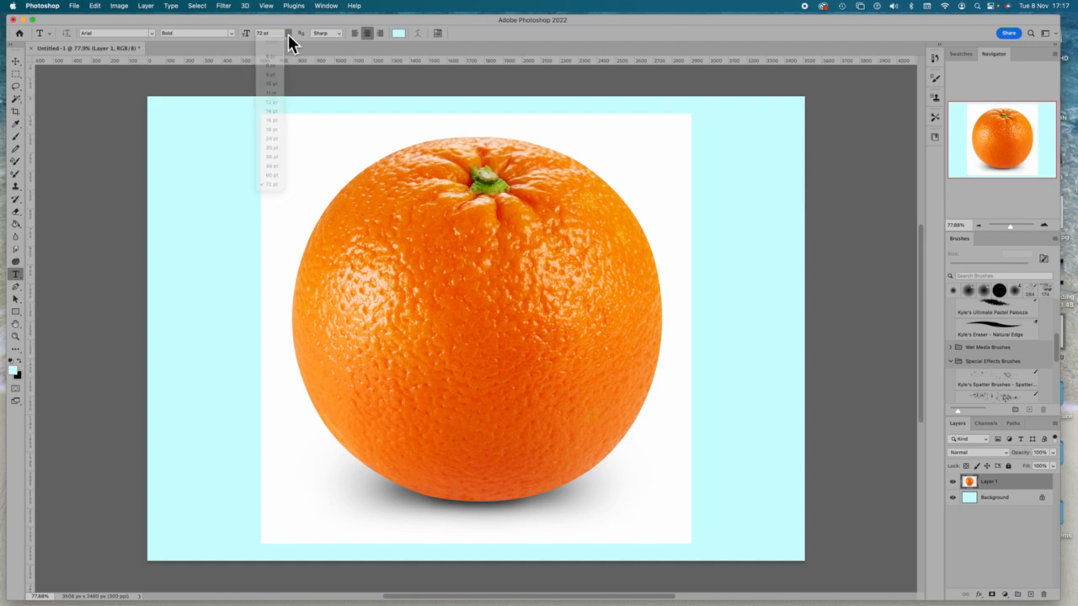
pyautogui.click(345, 320)
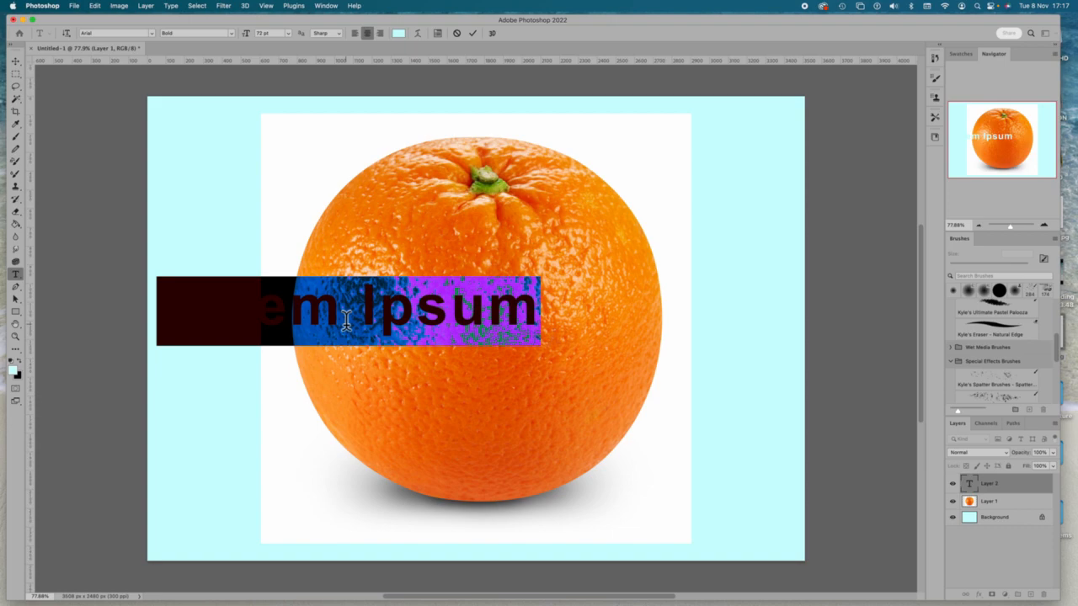
pyautogui.press('BackSpace')
pyautogui.write('Ora')
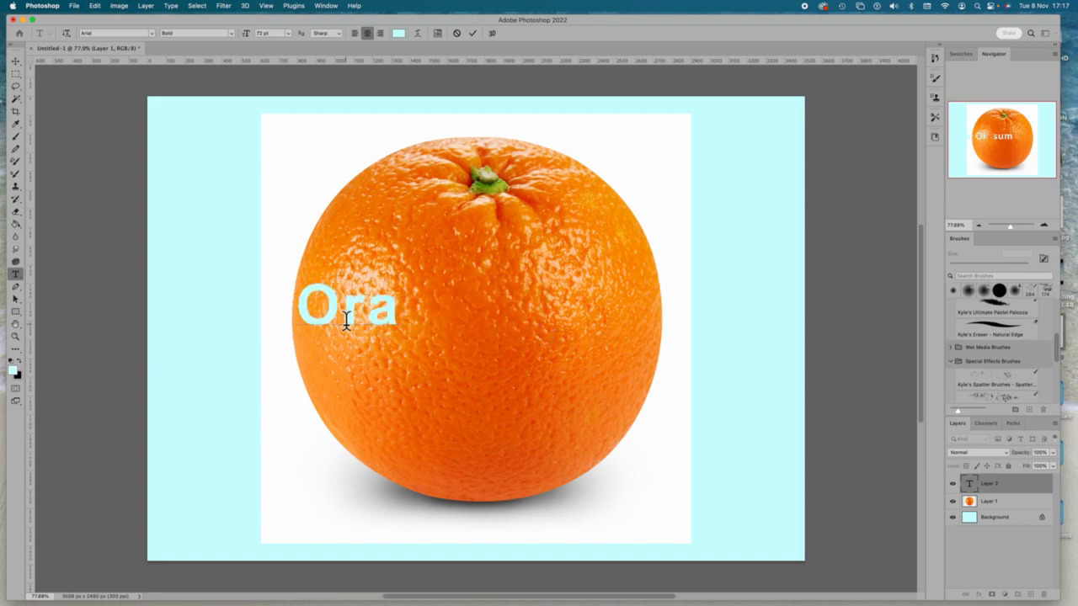
pyautogui.write('nge')
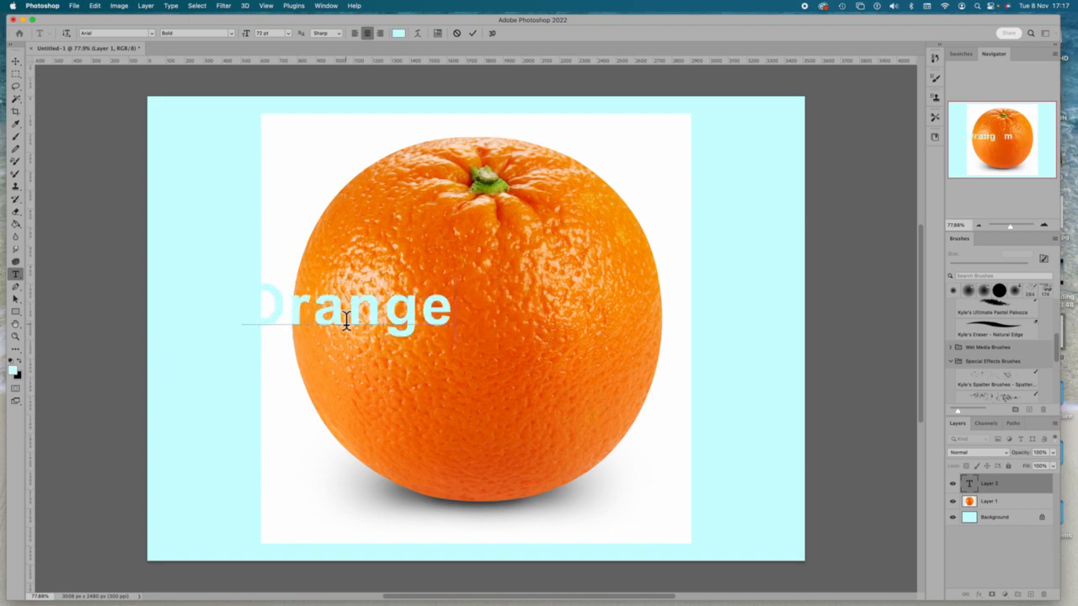
# Step: Move the Orange text to the centre of the orange photo
pyautogui.click(16, 62)
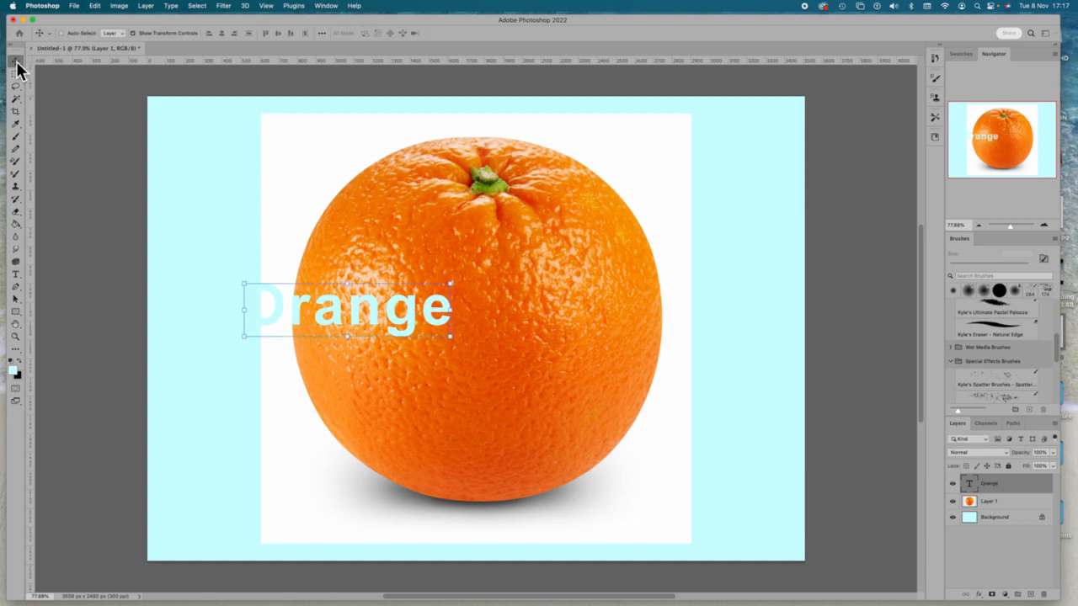
pyautogui.moveTo(357, 307); pyautogui.dragTo(486, 333)
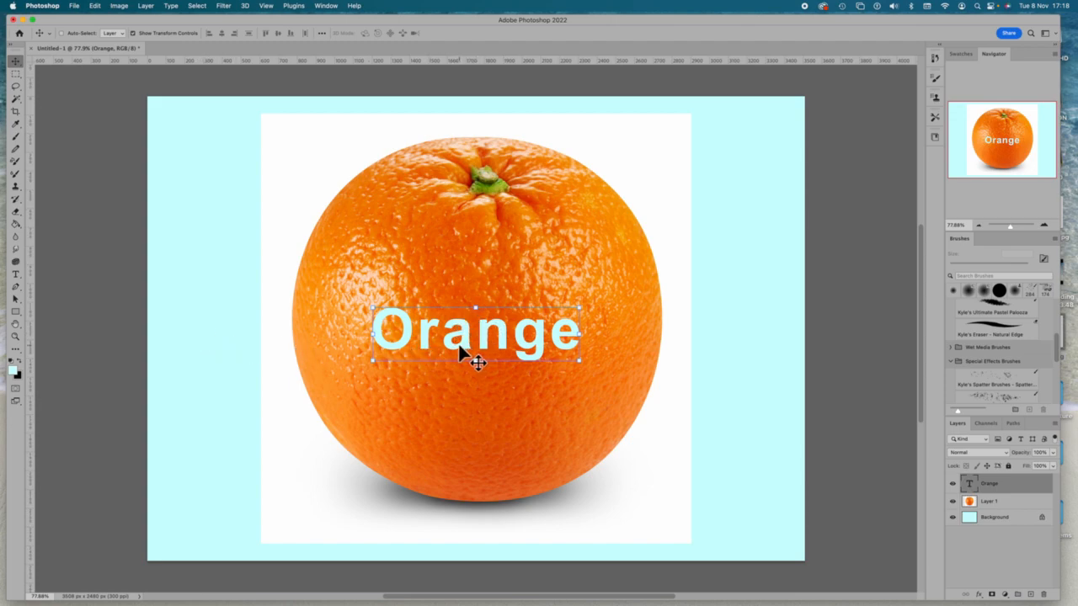
pyautogui.scroll(-1, 459, 345)
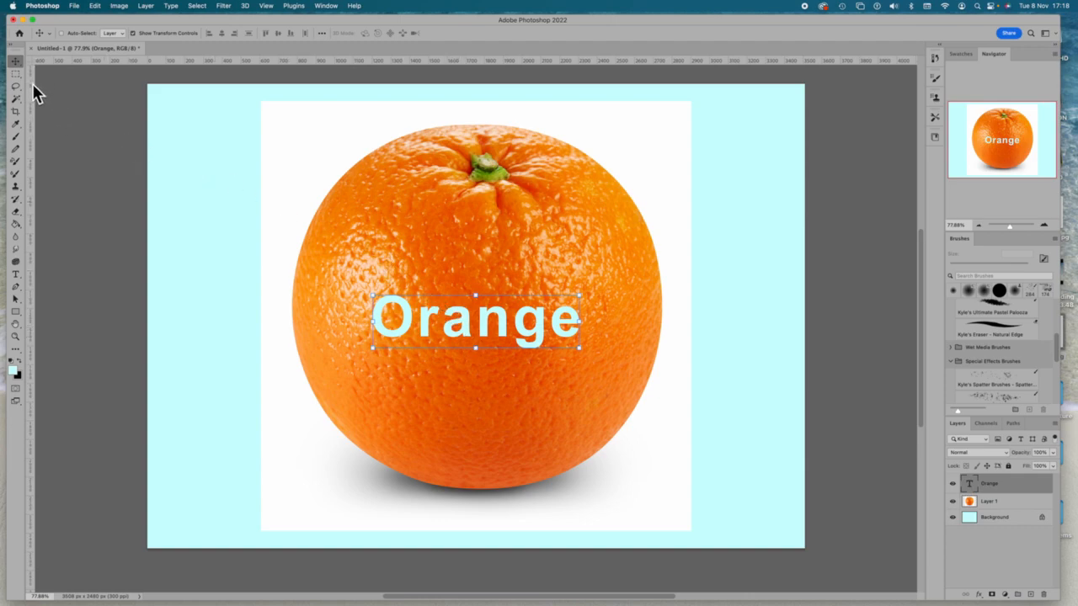
# Step: Sample a strong orange (#ff6600) from the fruit on Layer 1 as the foreground colour with the Eyedropper tool
pyautogui.click(14, 125)
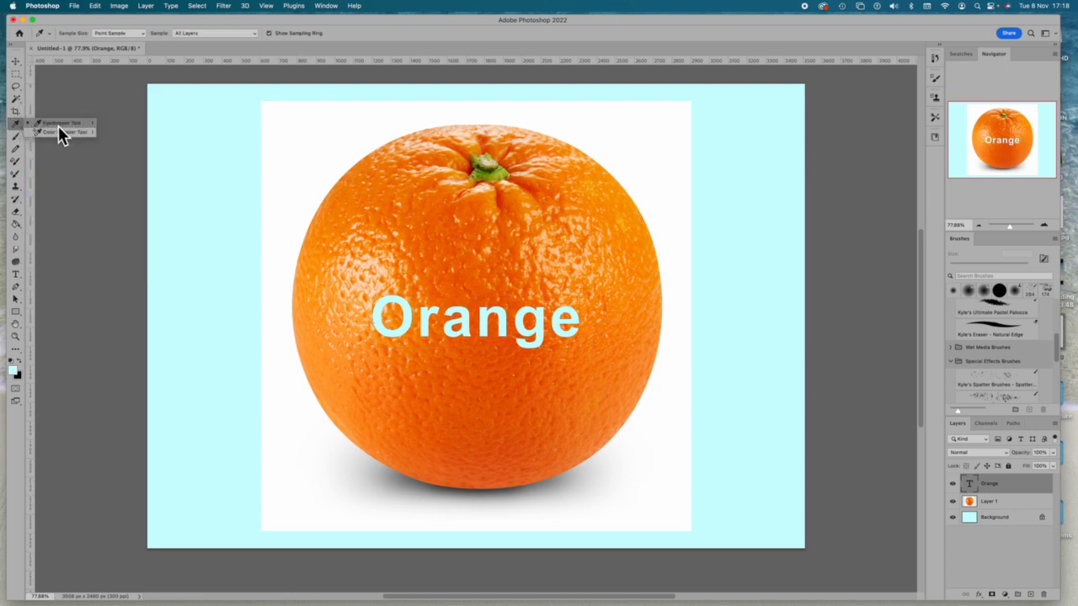
pyautogui.click(58, 124)
pyautogui.click(971, 502)
pyautogui.click(531, 261)
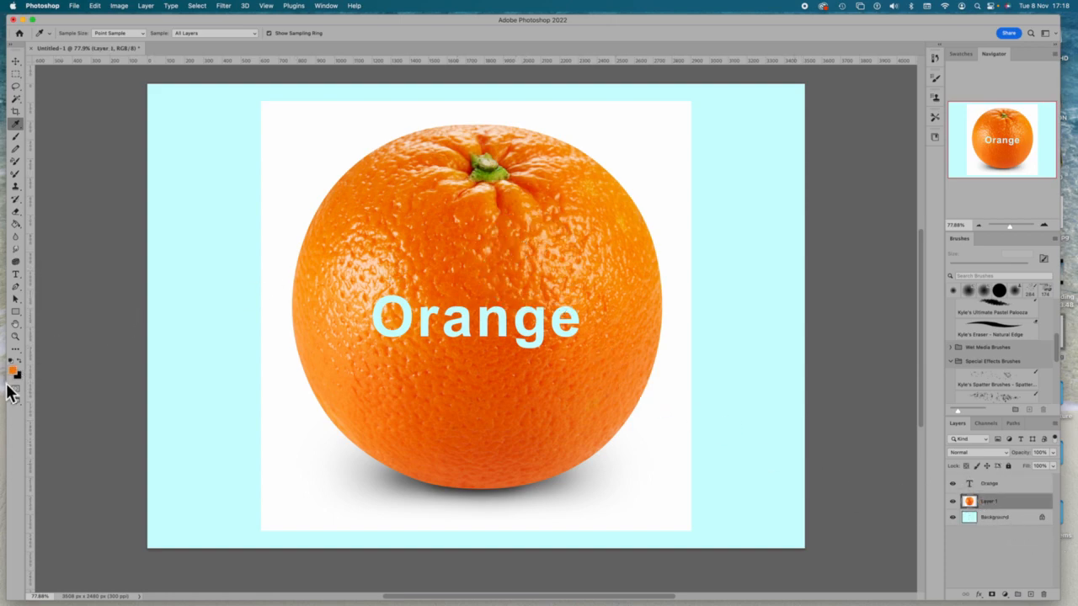
pyautogui.click(358, 275)
pyautogui.click(399, 237)
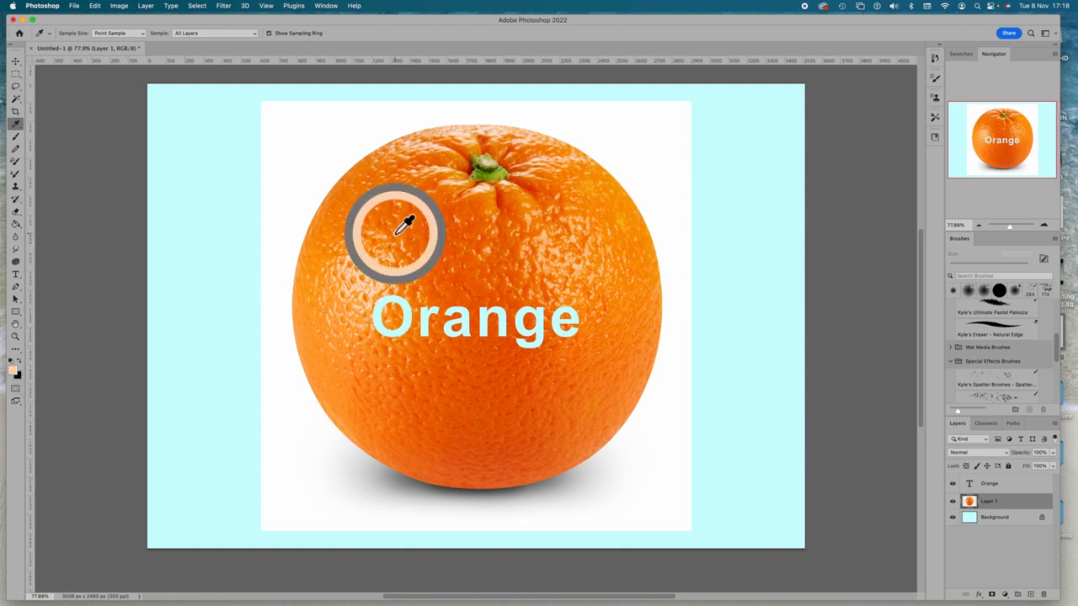
pyautogui.click(417, 250)
pyautogui.click(430, 253)
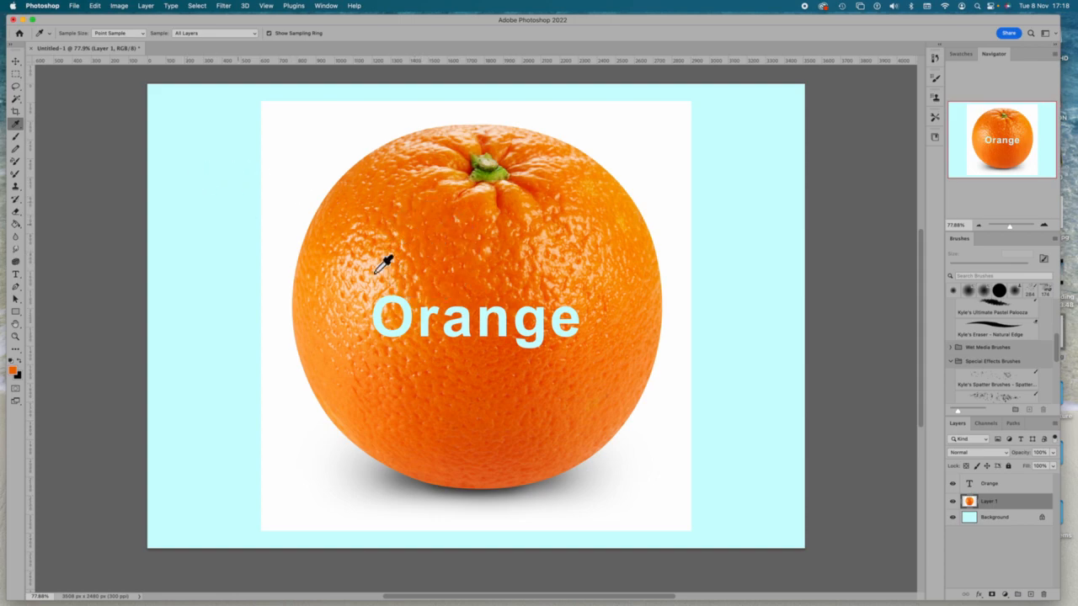
# Step: Recolour the Orange text with the sampled #ff6600 and check it against the background with the photo layer temporarily hidden
pyautogui.click(991, 486)
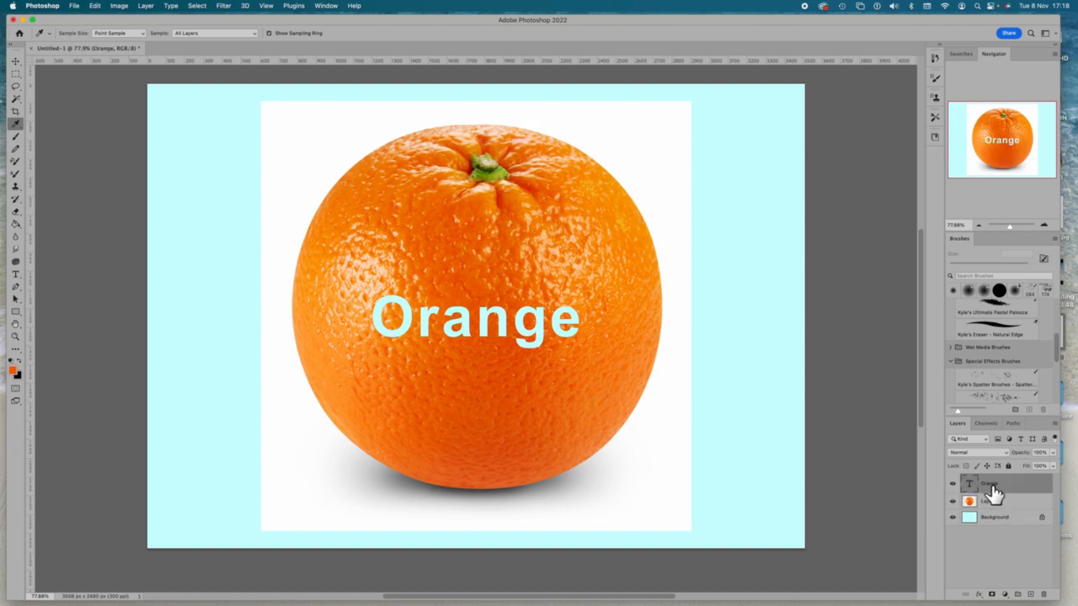
pyautogui.doubleClick(970, 484)
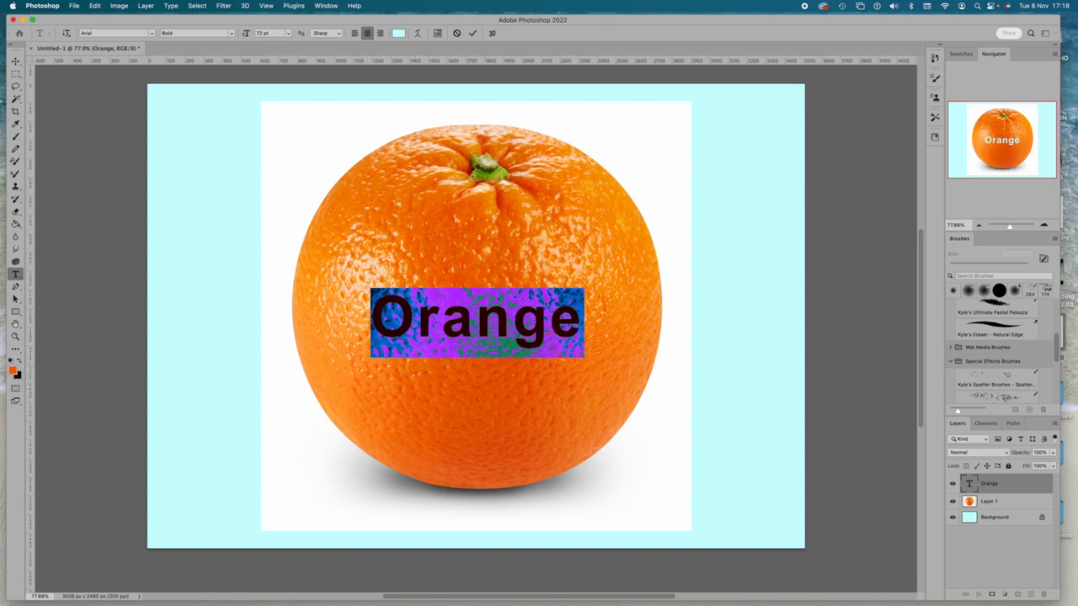
pyautogui.click(12, 373)
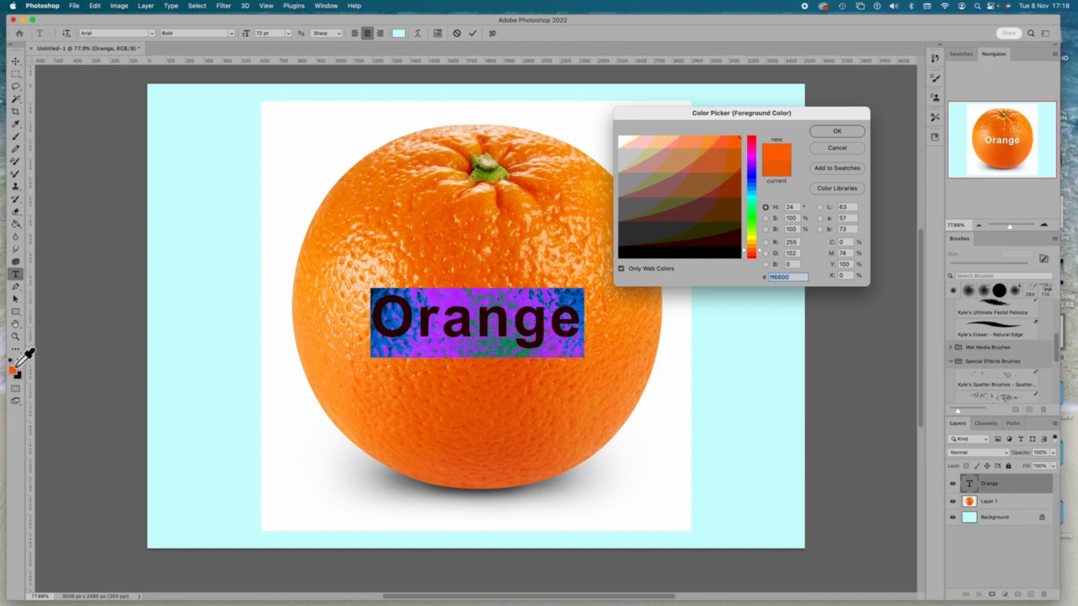
pyautogui.click(836, 135)
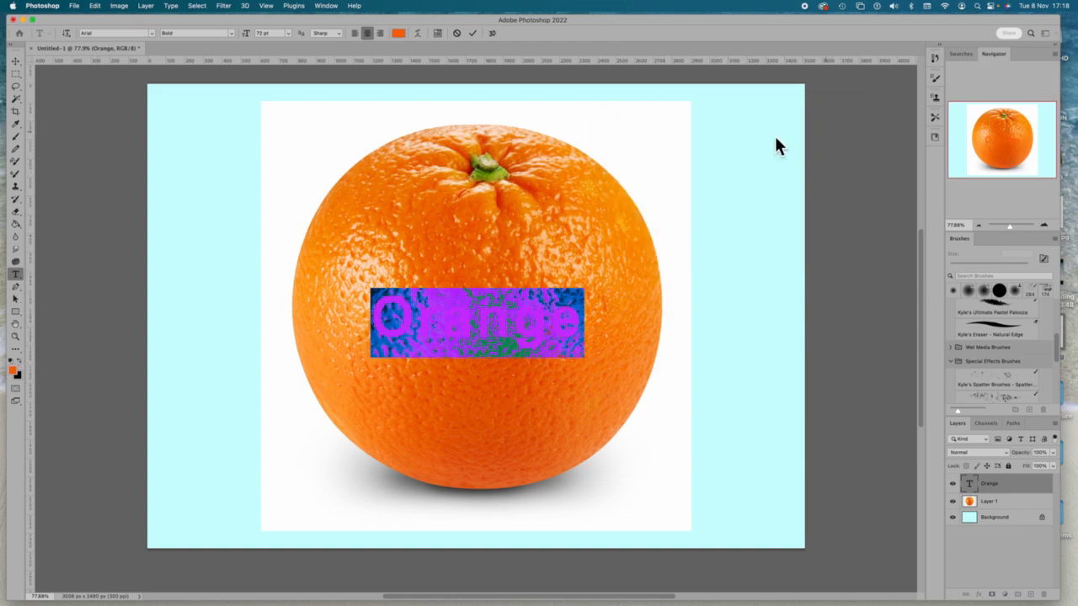
pyautogui.click(16, 64)
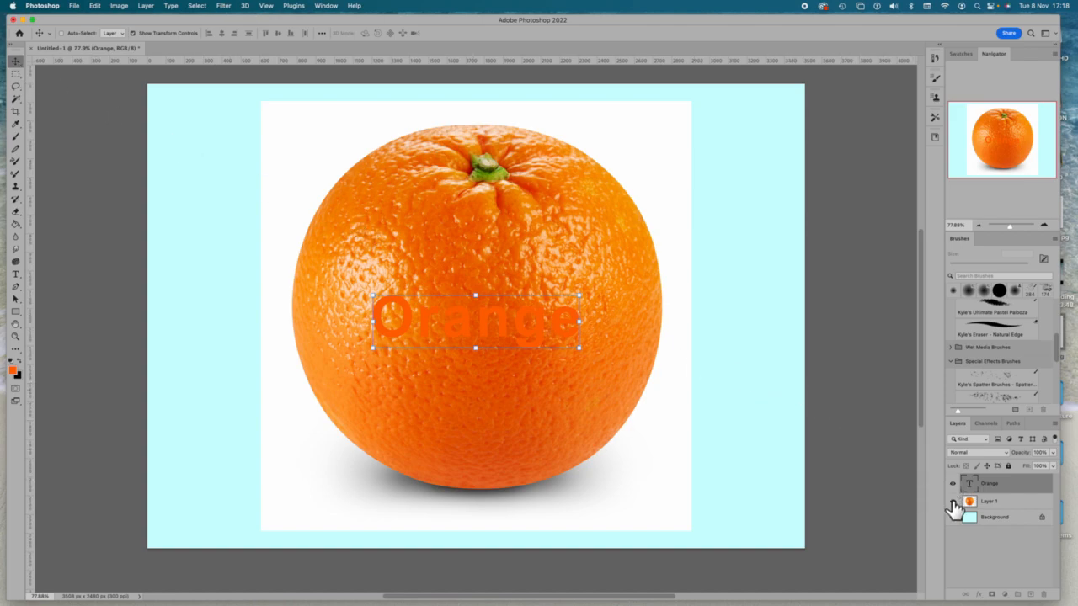
pyautogui.click(953, 502)
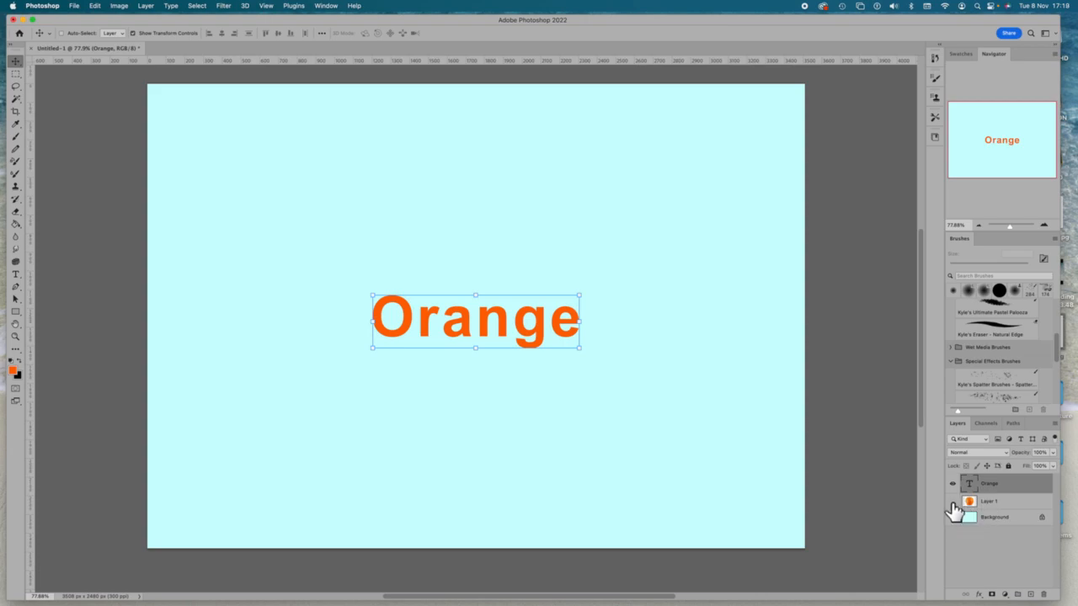
pyautogui.click(954, 502)
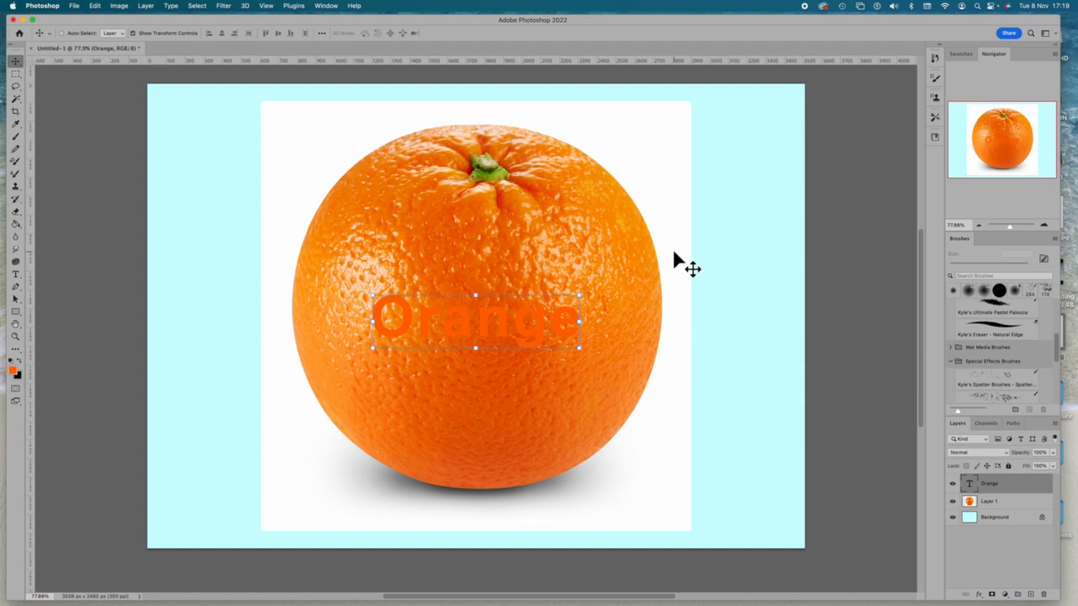
# Step: Rasterize the Orange type layer
pyautogui.doubleClick(1006, 487)
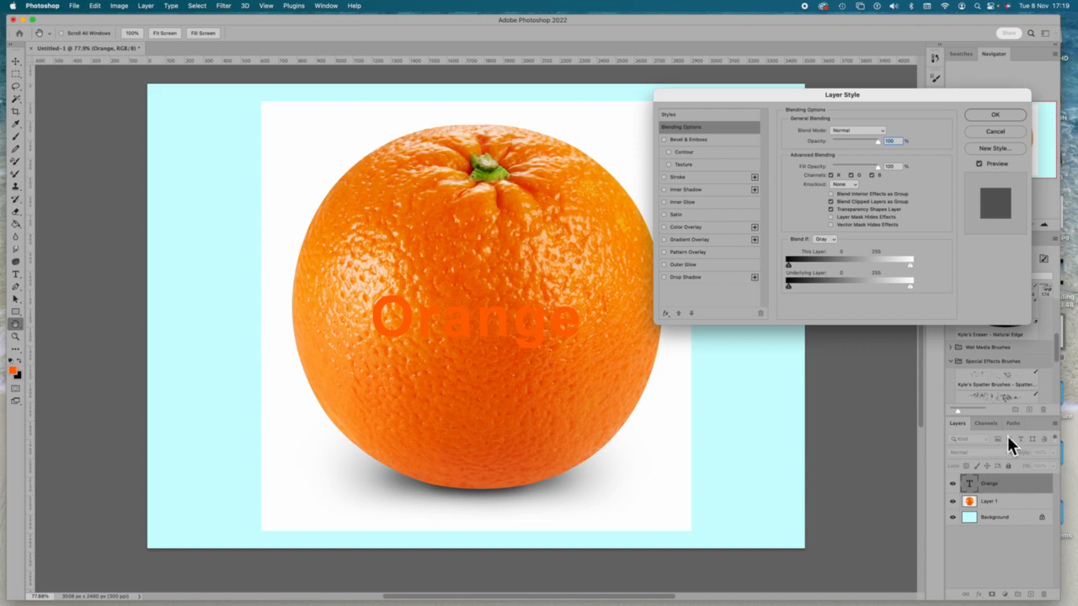
pyautogui.click(1003, 132)
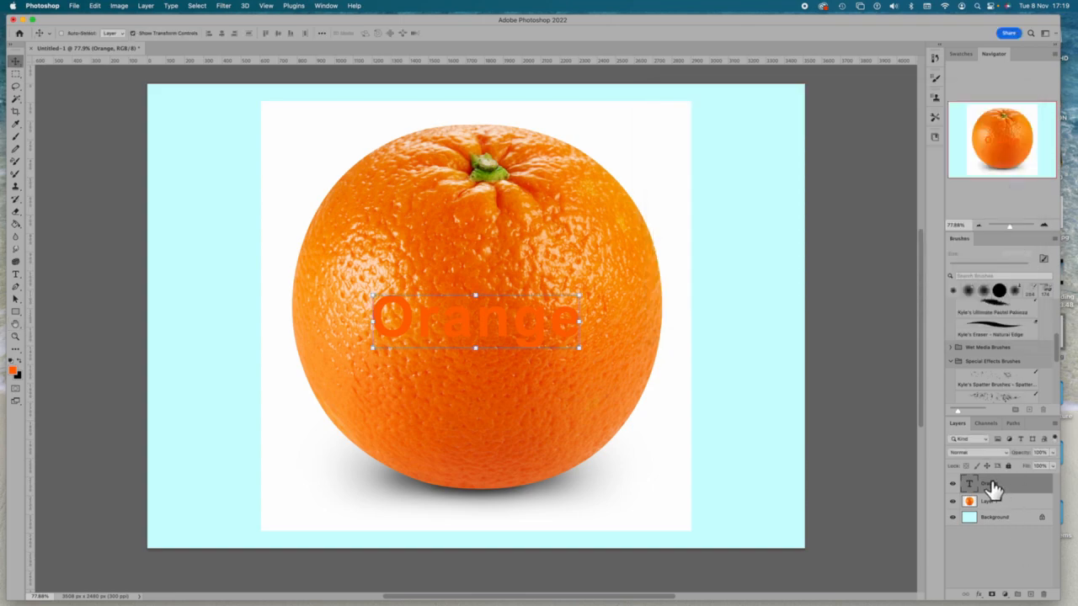
pyautogui.rightClick(1001, 489)
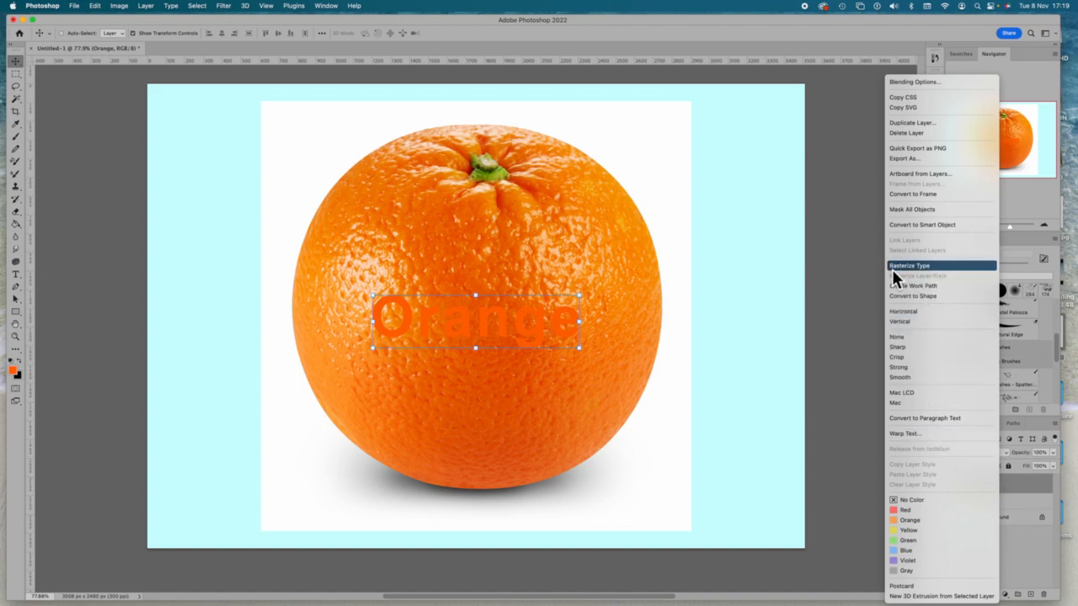
pyautogui.click(928, 269)
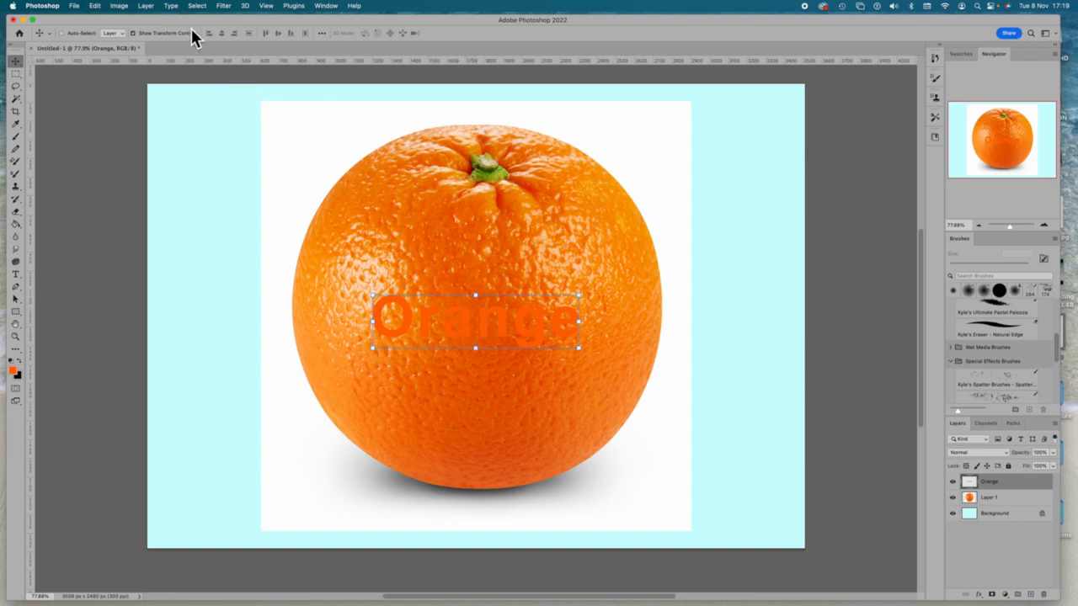
pyautogui.click(120, 9)
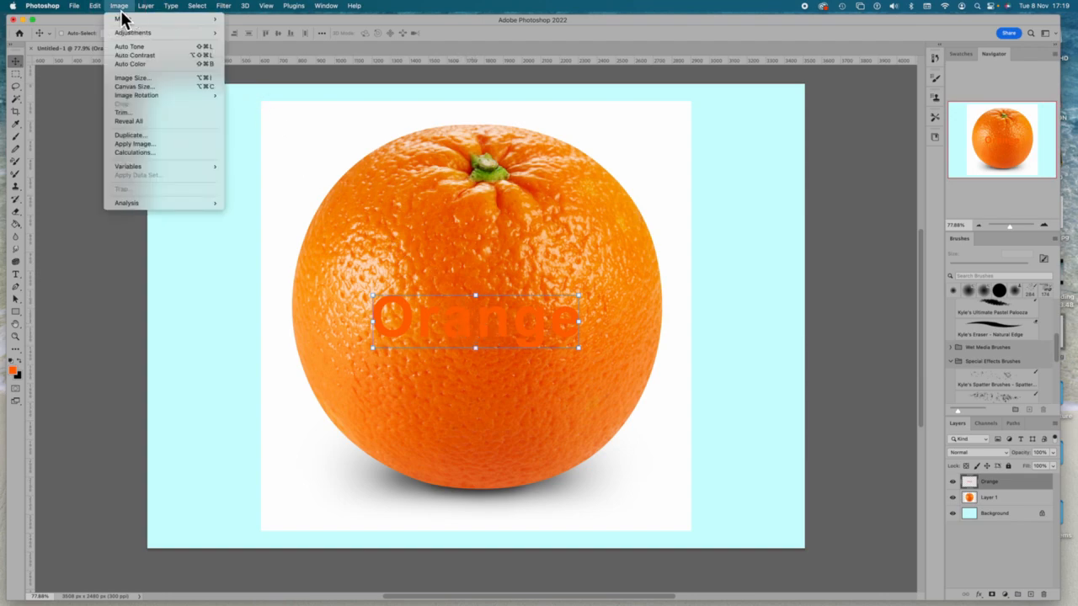
pyautogui.moveTo(99, 11)
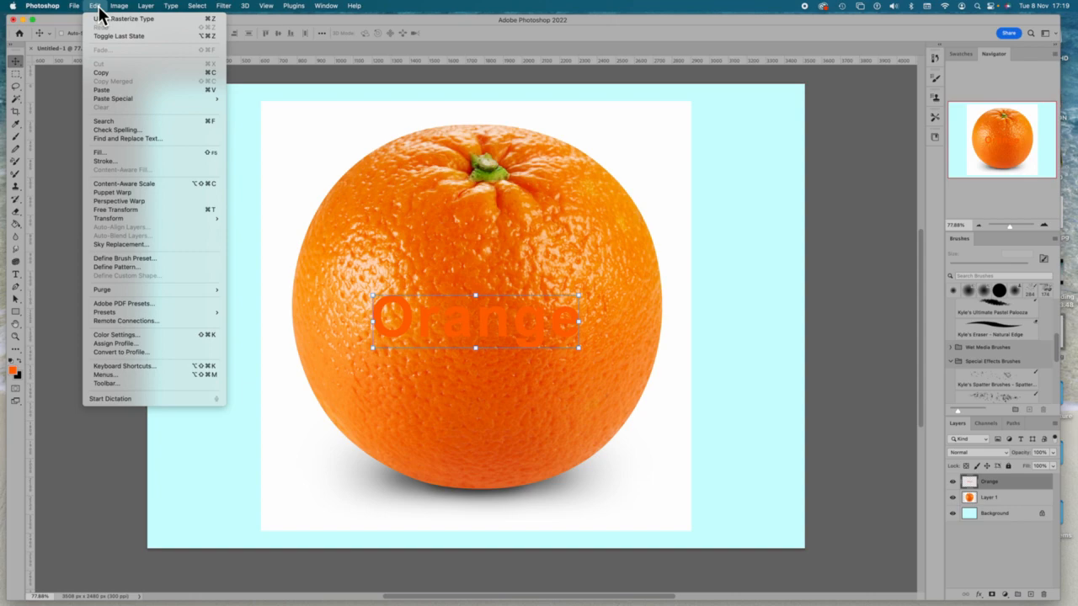
pyautogui.moveTo(105, 217)
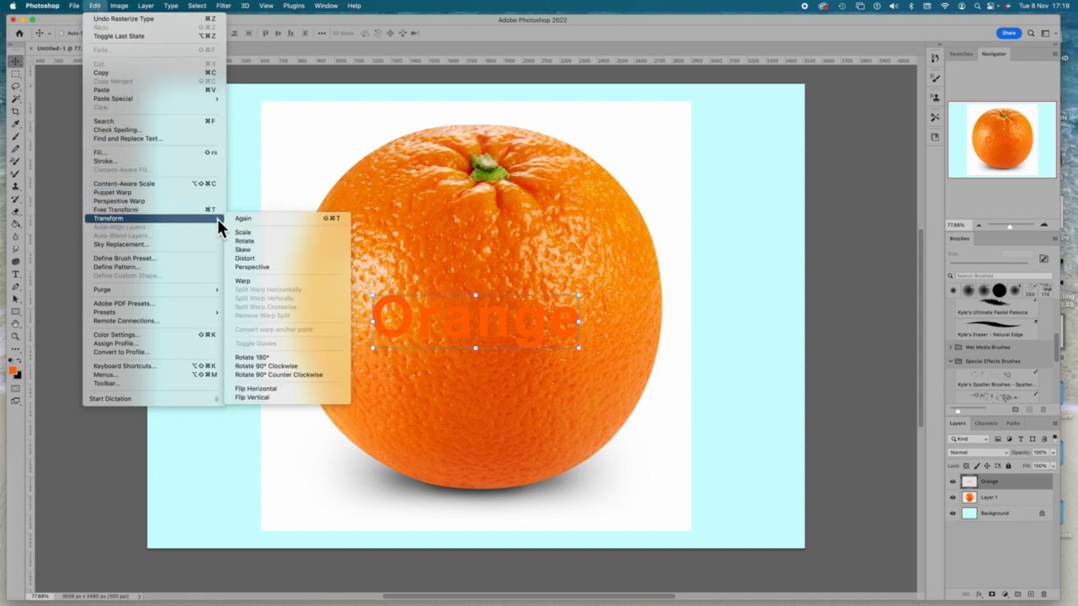
pyautogui.click(258, 283)
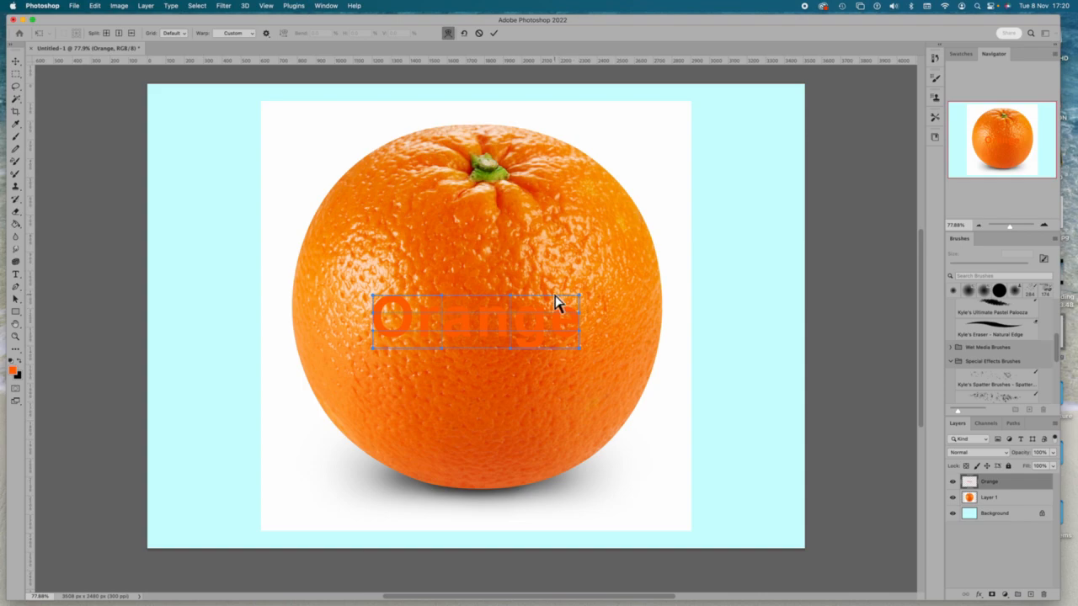
# Step: Reduce the opacity of the orange photo on Layer 1 to about 48%
pyautogui.click(1011, 498)
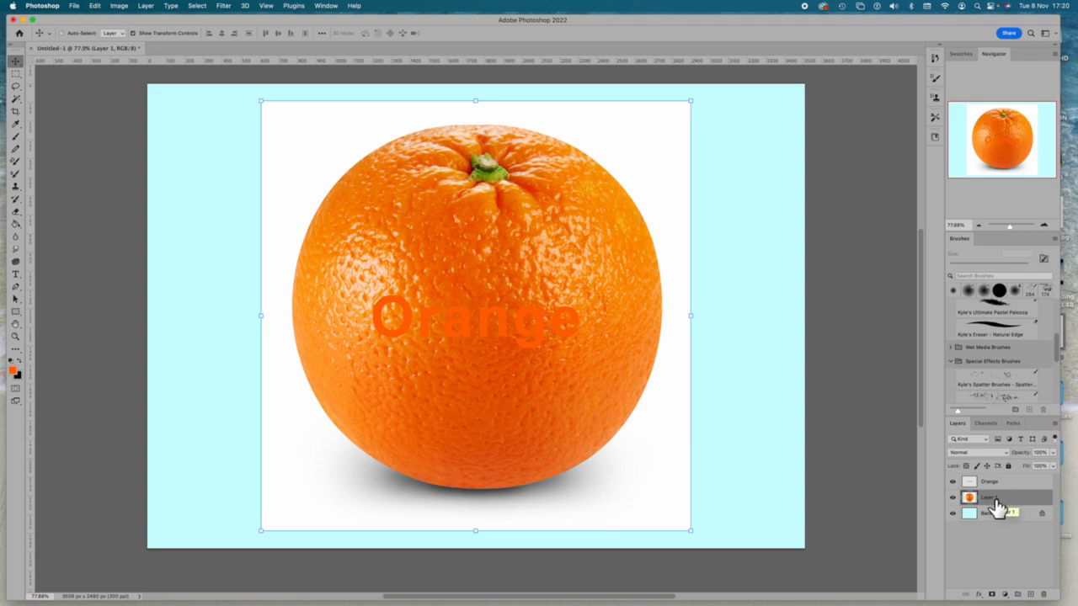
pyautogui.click(1052, 453)
pyautogui.moveTo(1057, 474); pyautogui.dragTo(1035, 470)
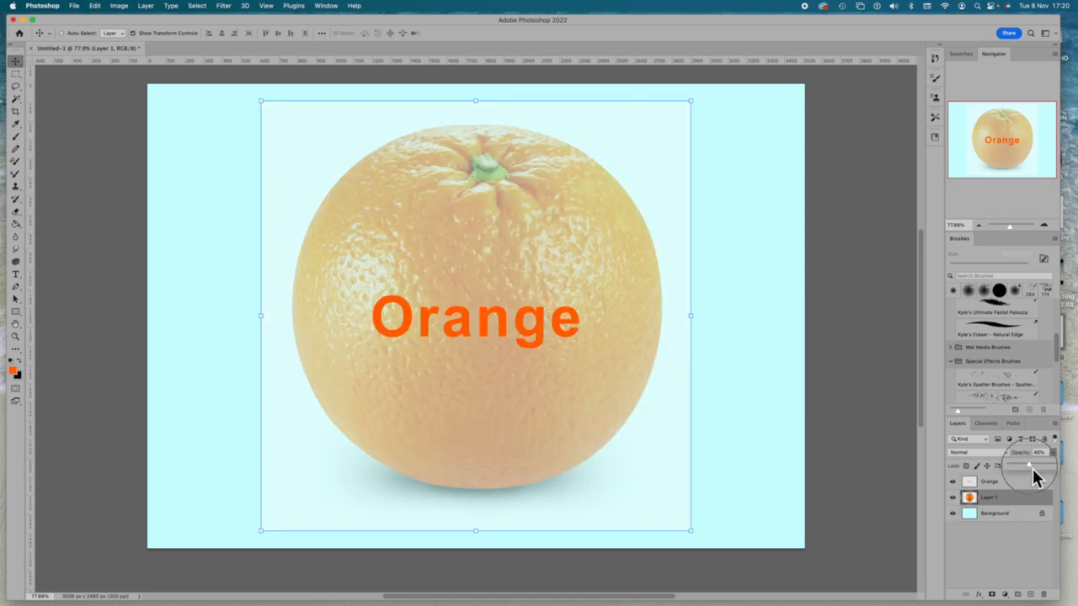
# Step: Start a Warp on the Orange layer and bulge the word's upper and lower edges outwards at the middle
pyautogui.click(1010, 483)
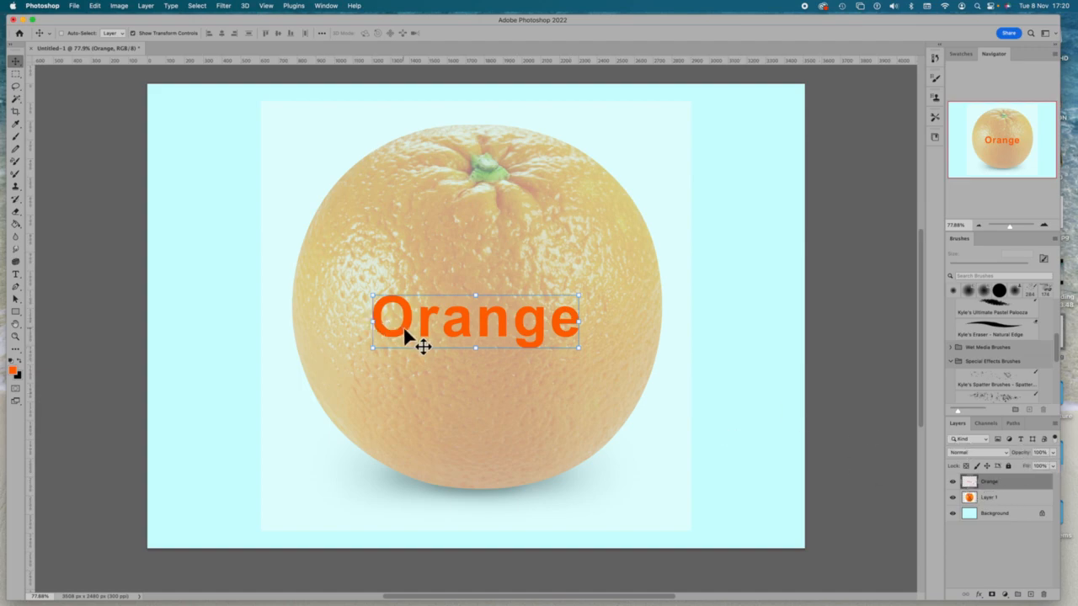
pyautogui.click(122, 12)
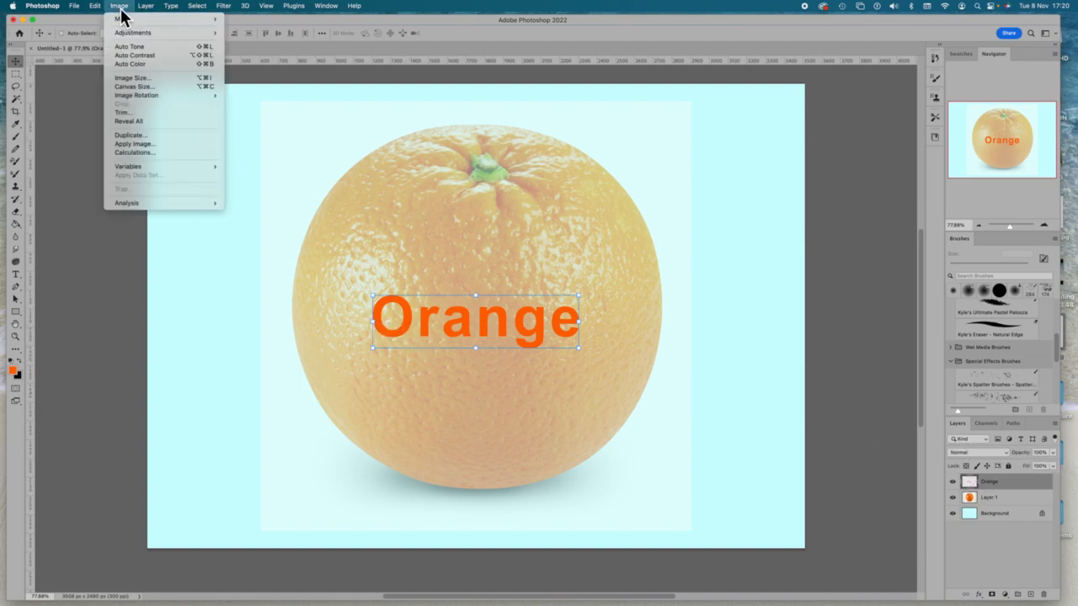
pyautogui.moveTo(101, 7)
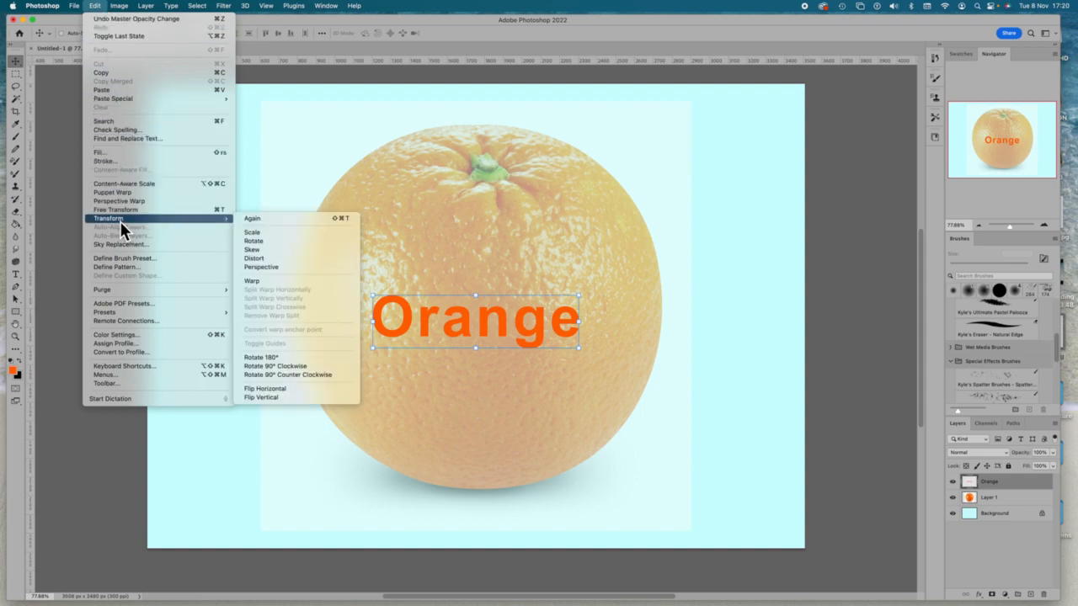
pyautogui.click(277, 280)
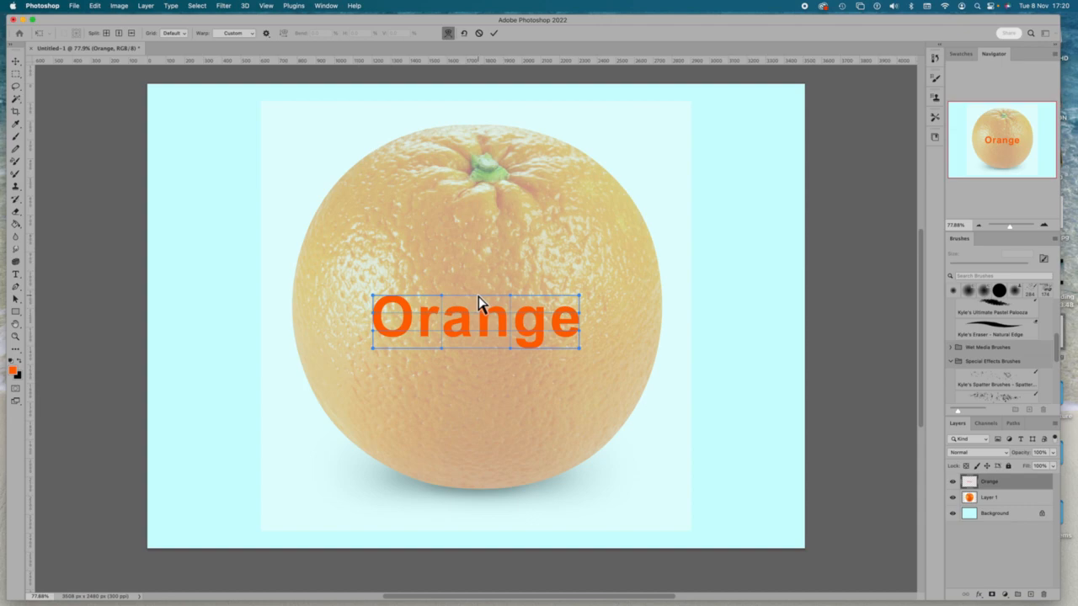
pyautogui.moveTo(477, 290); pyautogui.dragTo(479, 217)
pyautogui.moveTo(478, 348); pyautogui.dragTo(481, 438)
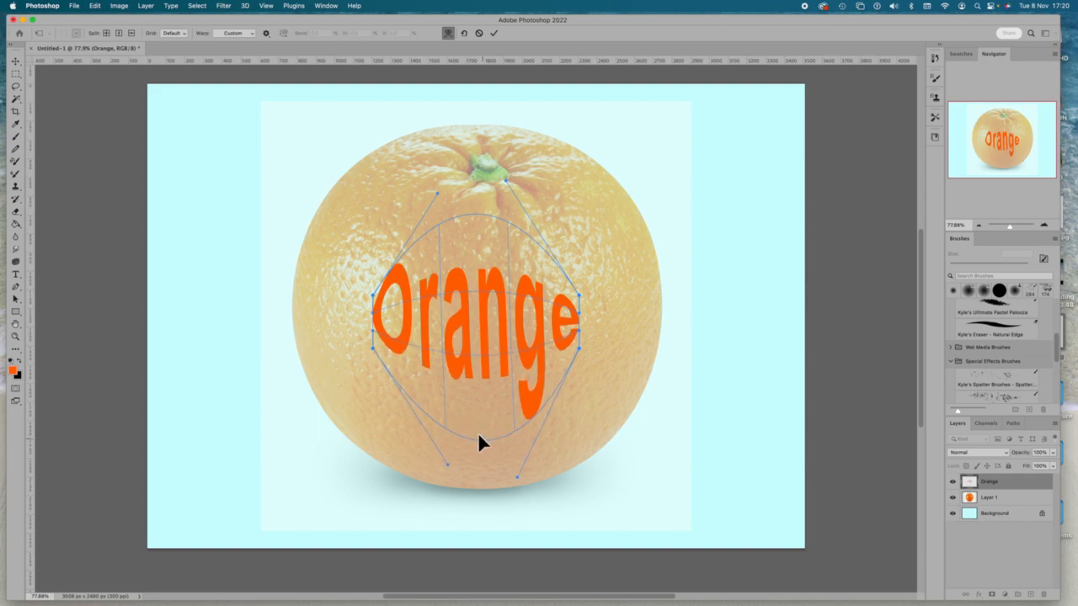
# Step: Pull the warp's left corners and side handles outwards so the letter O follows the left edge of the fruit
pyautogui.moveTo(370, 348); pyautogui.dragTo(313, 393)
pyautogui.moveTo(370, 310); pyautogui.dragTo(290, 303)
pyautogui.moveTo(371, 291); pyautogui.dragTo(325, 209)
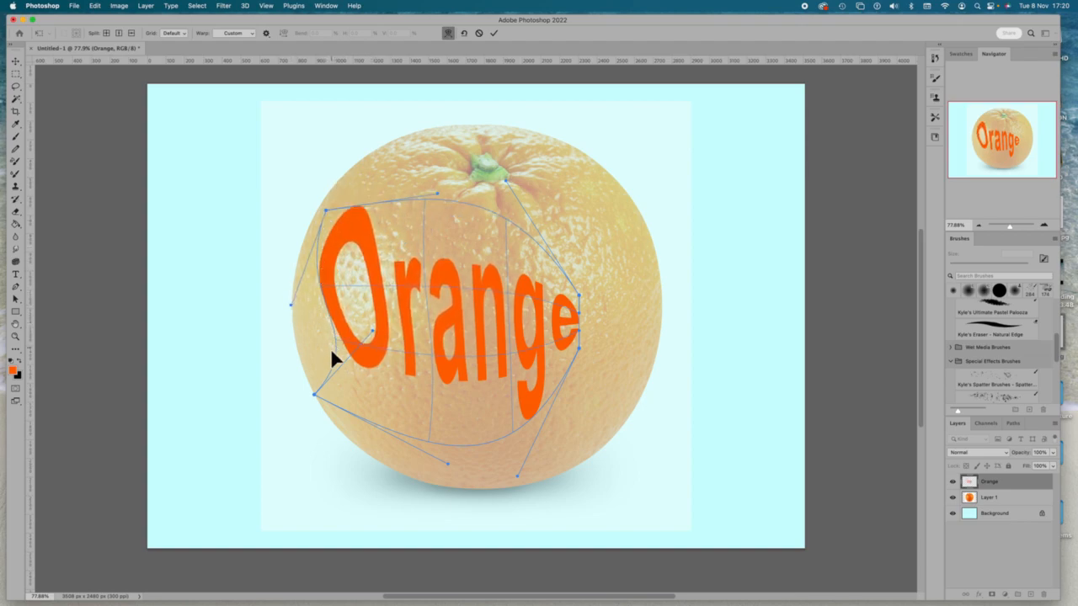
pyautogui.moveTo(333, 336); pyautogui.dragTo(302, 357)
# Step: Stretch the warp's right corners and upper-right handle outwards towards the right edge of the fruit
pyautogui.moveTo(509, 217); pyautogui.dragTo(538, 154)
pyautogui.moveTo(579, 350); pyautogui.dragTo(633, 375)
pyautogui.moveTo(581, 313); pyautogui.dragTo(652, 207)
# Step: Adjust the warp's curve handles all around so its outline matches the round outline of the orange
pyautogui.moveTo(1009, 228); pyautogui.dragTo(1011, 227)
pyautogui.moveTo(461, 273); pyautogui.dragTo(434, 234)
pyautogui.moveTo(421, 238); pyautogui.dragTo(425, 243)
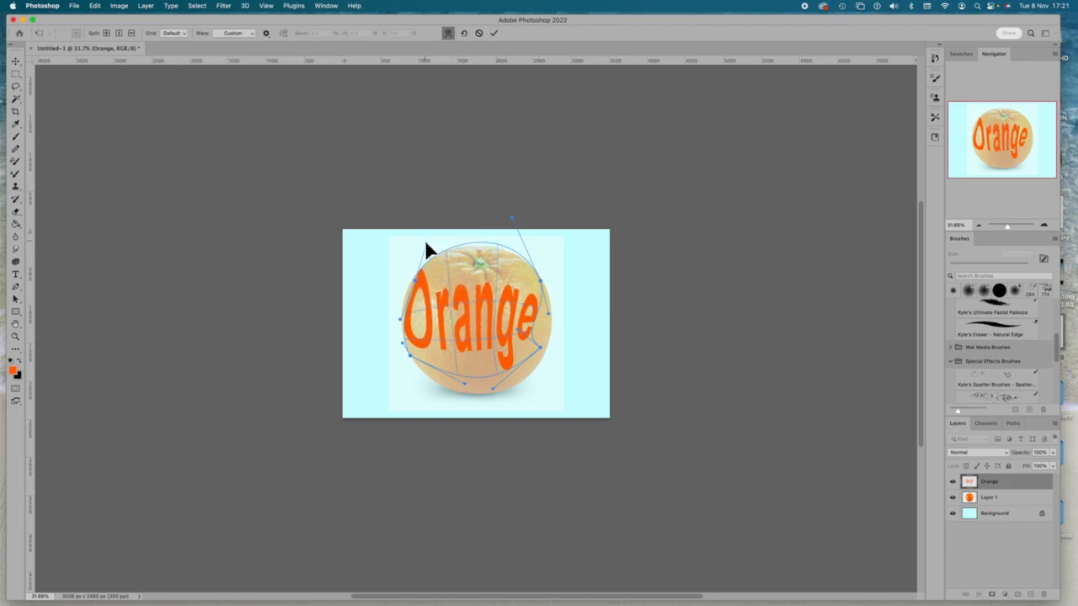
pyautogui.moveTo(510, 219); pyautogui.dragTo(512, 225)
pyautogui.moveTo(493, 389); pyautogui.dragTo(506, 408)
pyautogui.moveTo(519, 330); pyautogui.dragTo(556, 336)
pyautogui.moveTo(402, 341); pyautogui.dragTo(404, 349)
pyautogui.moveTo(465, 388); pyautogui.dragTo(444, 404)
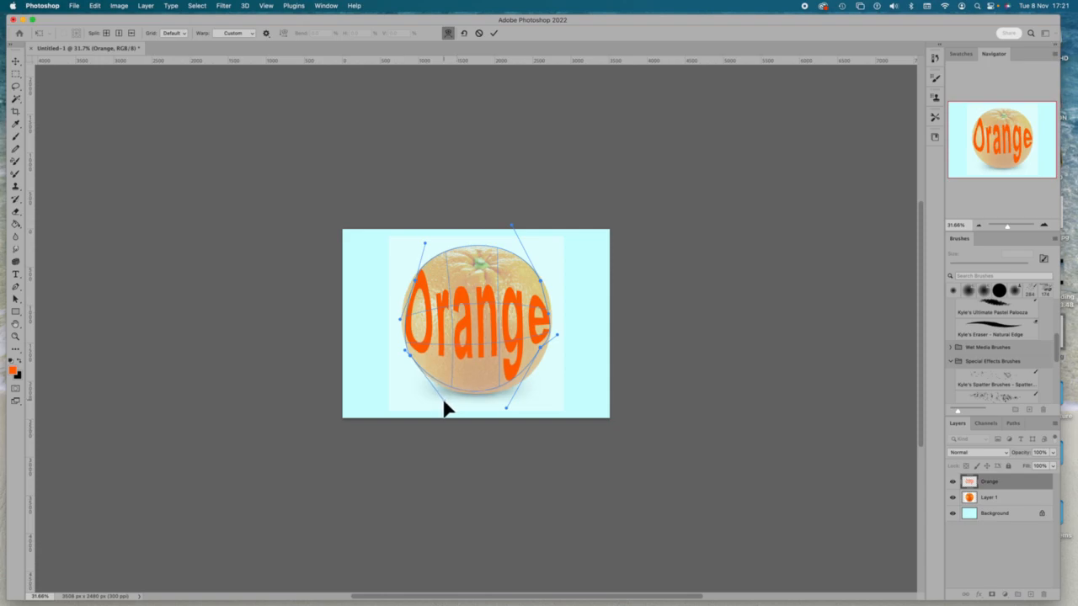
pyautogui.moveTo(508, 416); pyautogui.dragTo(516, 414)
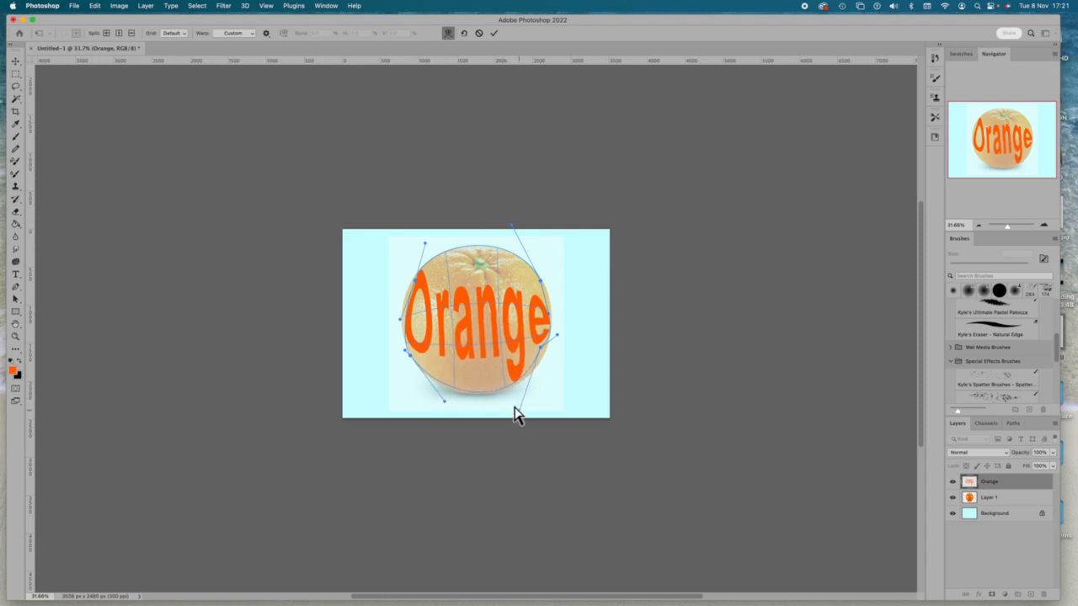
# Step: Stretch the inner letters to fill the fruit's height, refine the warp's corners and lower edge, and apply the warp
pyautogui.moveTo(477, 342); pyautogui.dragTo(475, 265)
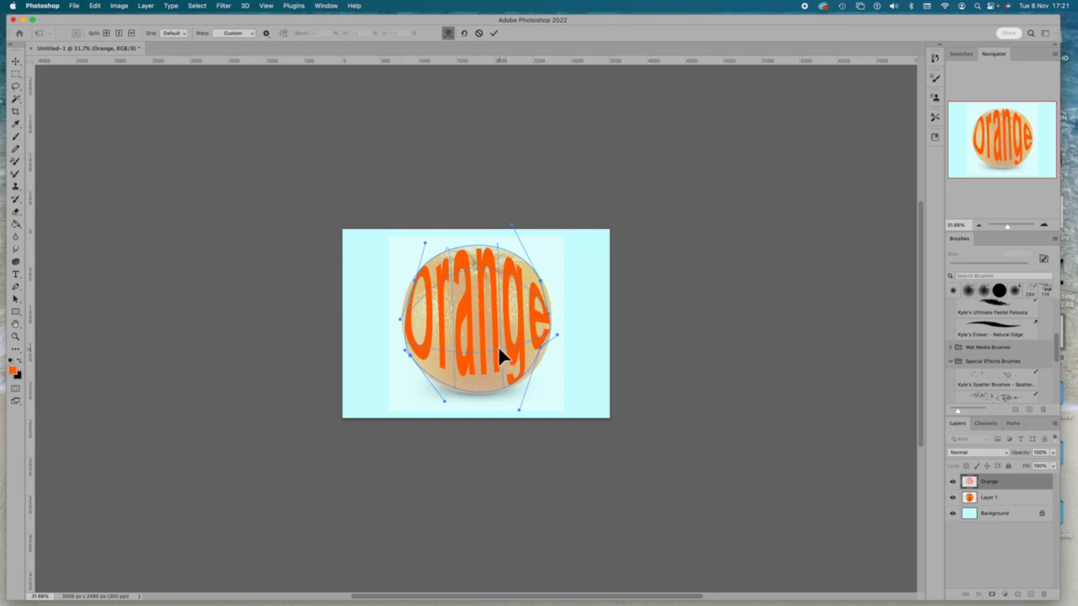
pyautogui.moveTo(500, 350); pyautogui.dragTo(501, 359)
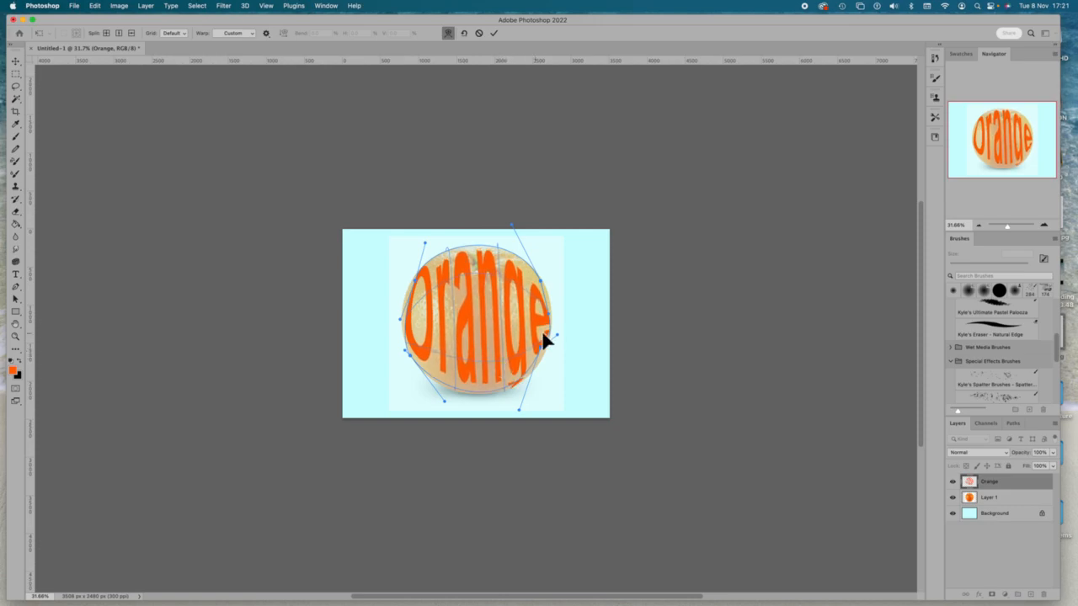
pyautogui.moveTo(549, 313); pyautogui.dragTo(538, 288)
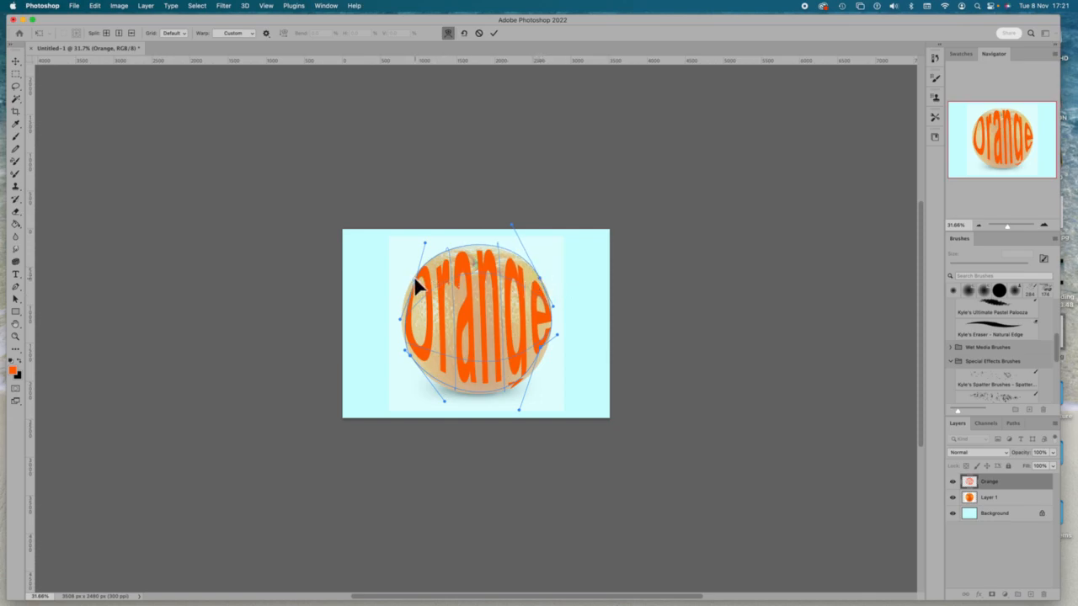
pyautogui.moveTo(413, 280); pyautogui.dragTo(410, 280)
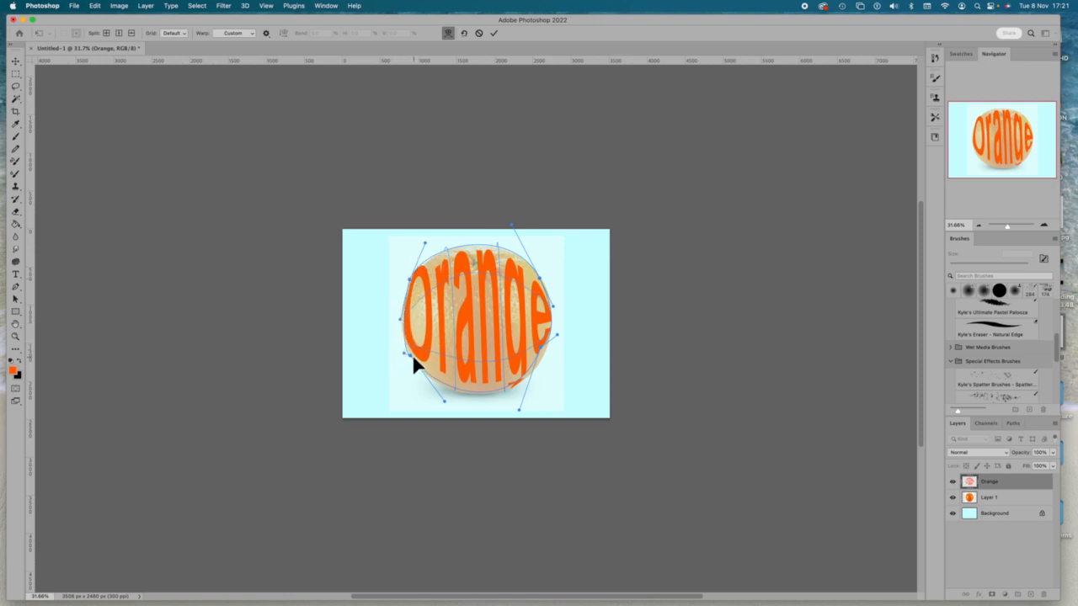
pyautogui.moveTo(410, 353); pyautogui.dragTo(413, 375)
pyautogui.moveTo(486, 396); pyautogui.dragTo(489, 397)
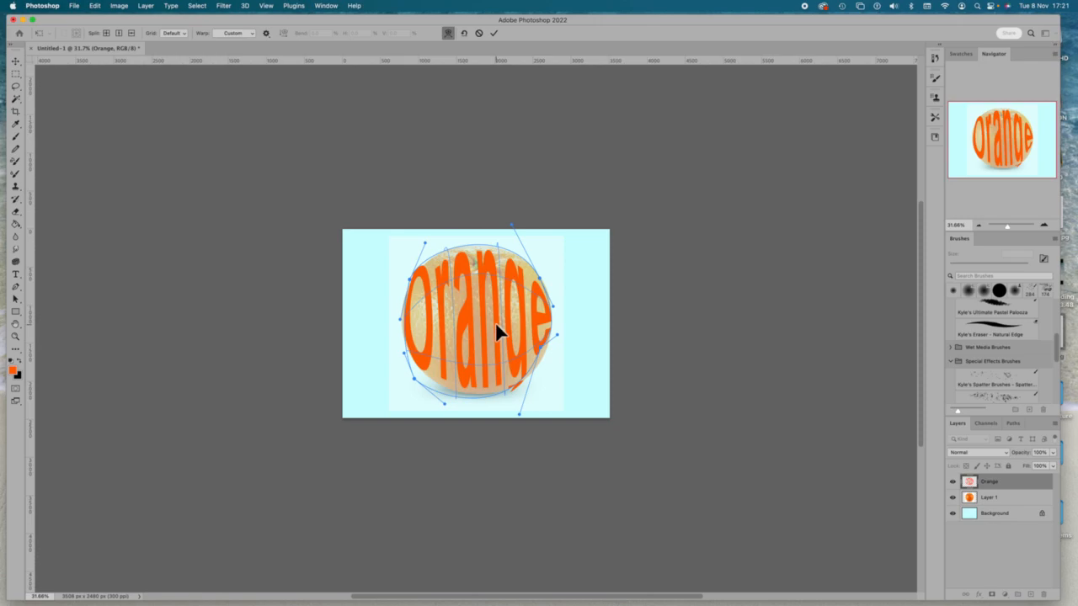
# Step: Hide the orange photo on Layer 1 so only the warped word shows on the background
pyautogui.click(952, 497)
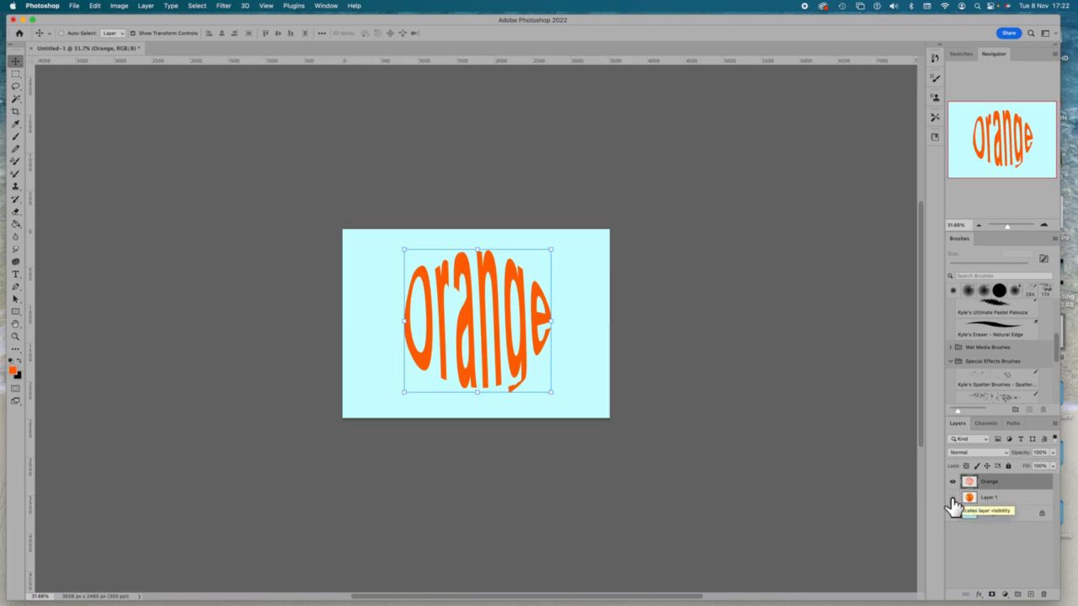
pyautogui.click(953, 498)
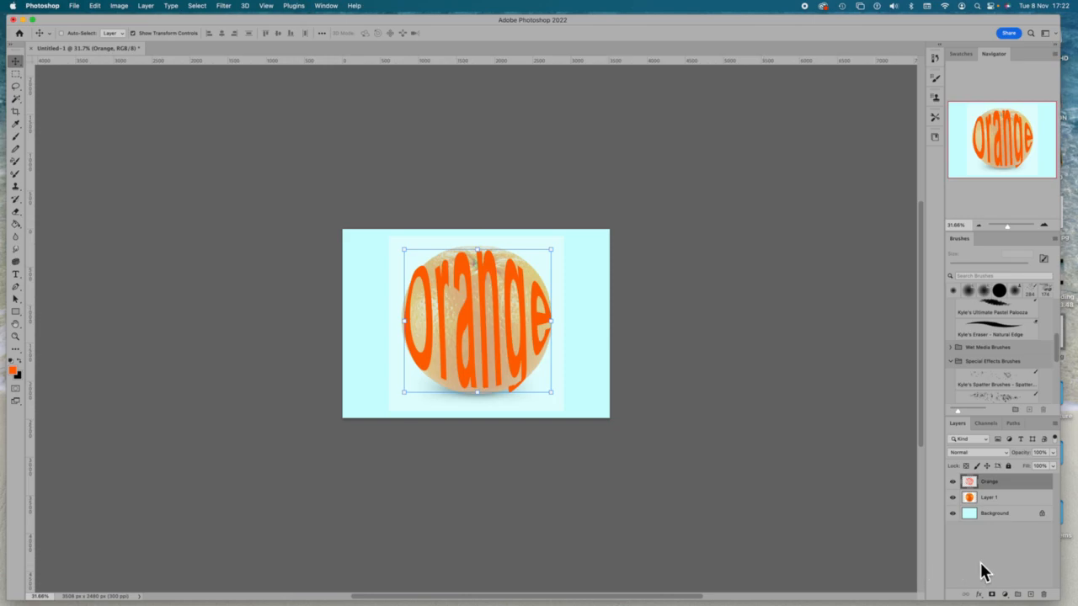
pyautogui.click(999, 503)
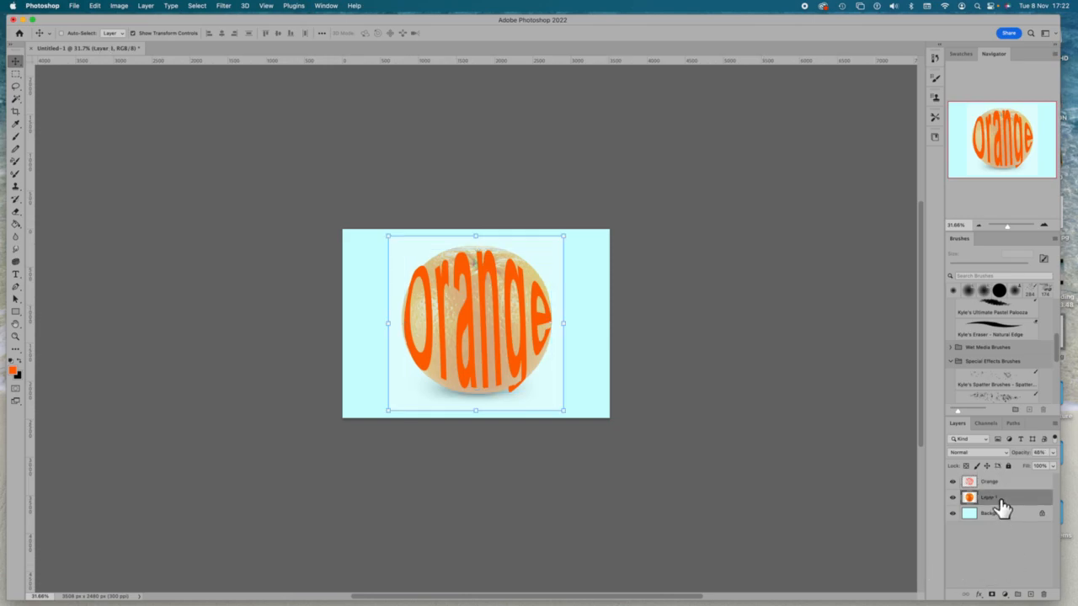
pyautogui.click(952, 498)
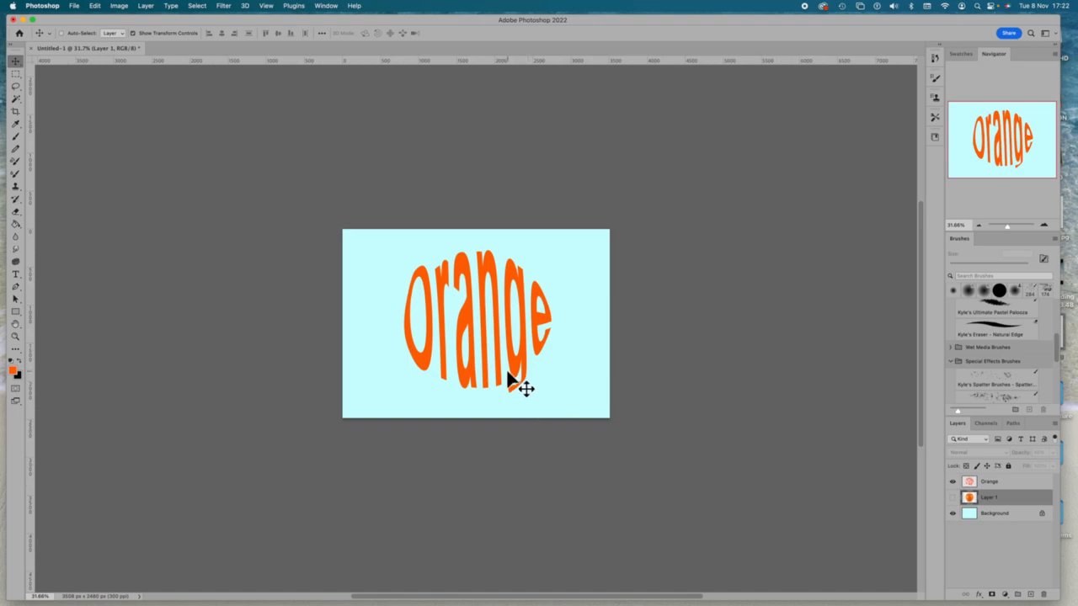
pyautogui.moveTo(1011, 229); pyautogui.dragTo(1017, 238)
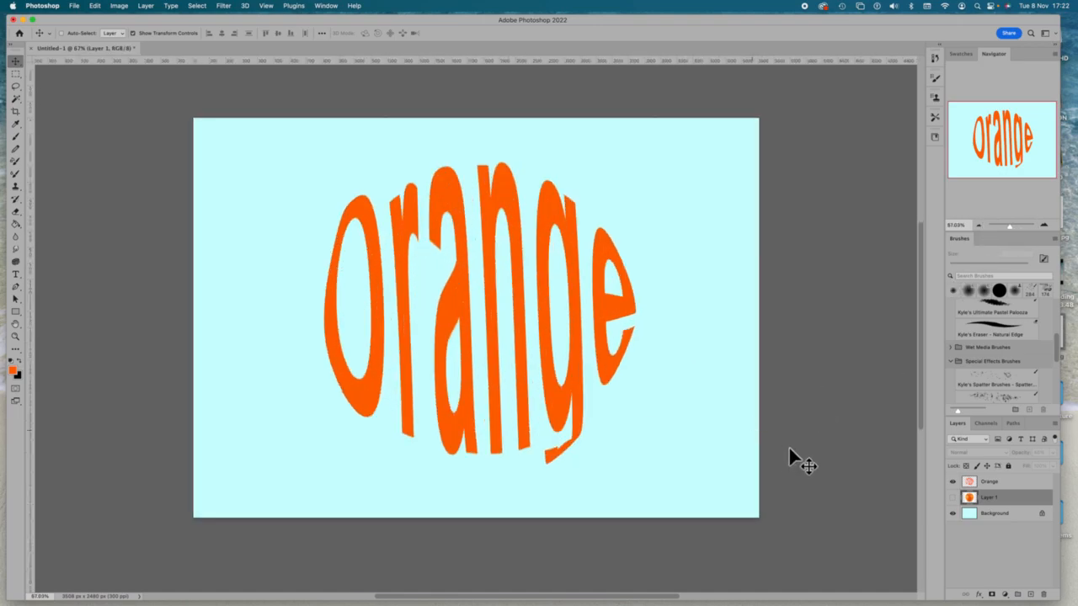
# Step: Add a Drop Shadow to the Orange layer with a 150° angle, 11 px distance and 43 px size
pyautogui.click(990, 484)
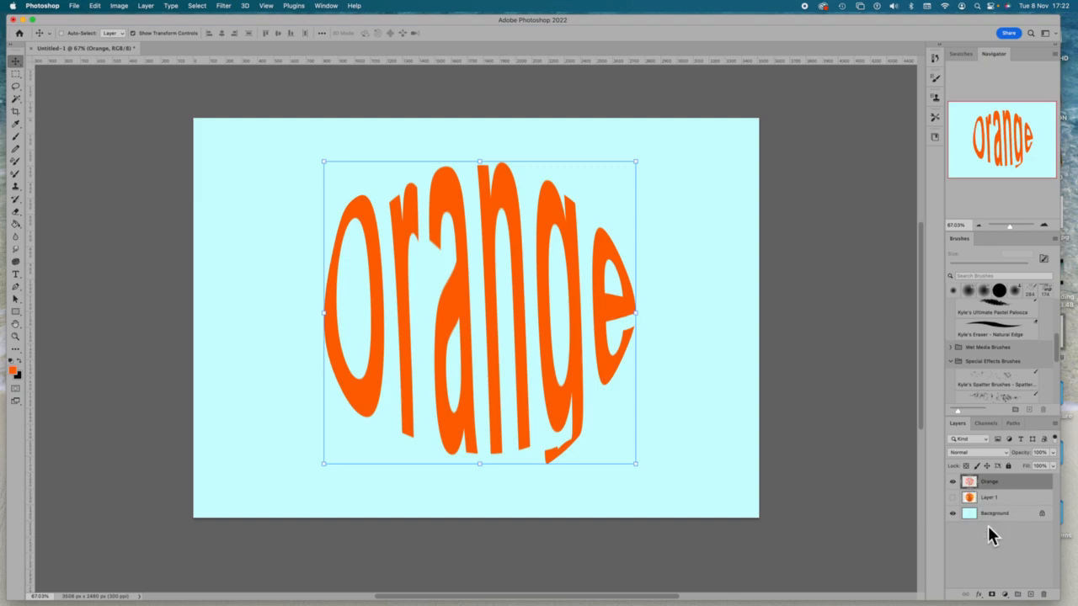
pyautogui.click(978, 595)
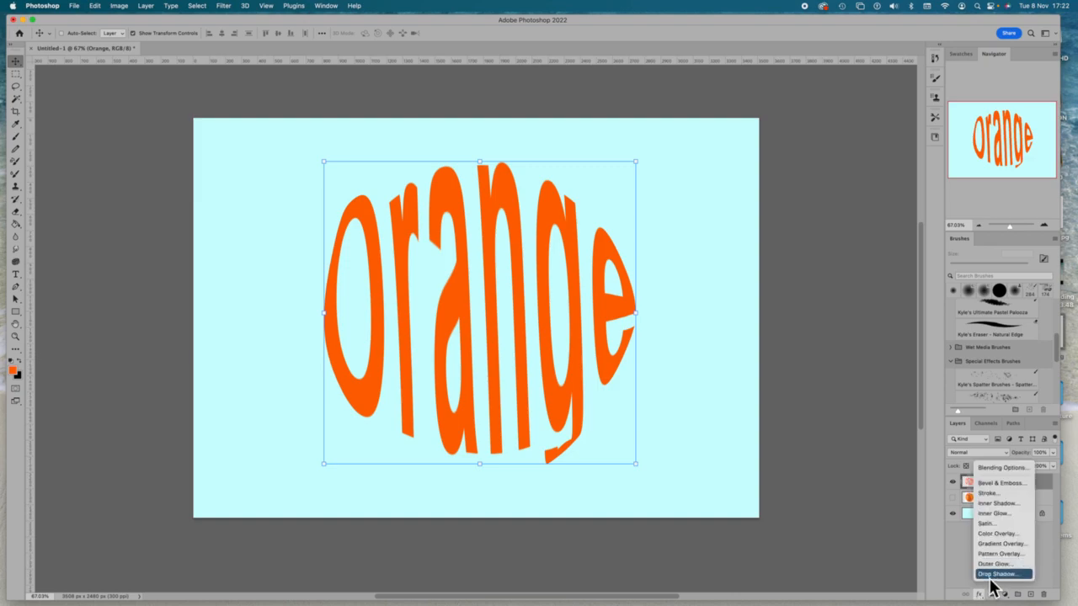
pyautogui.click(989, 577)
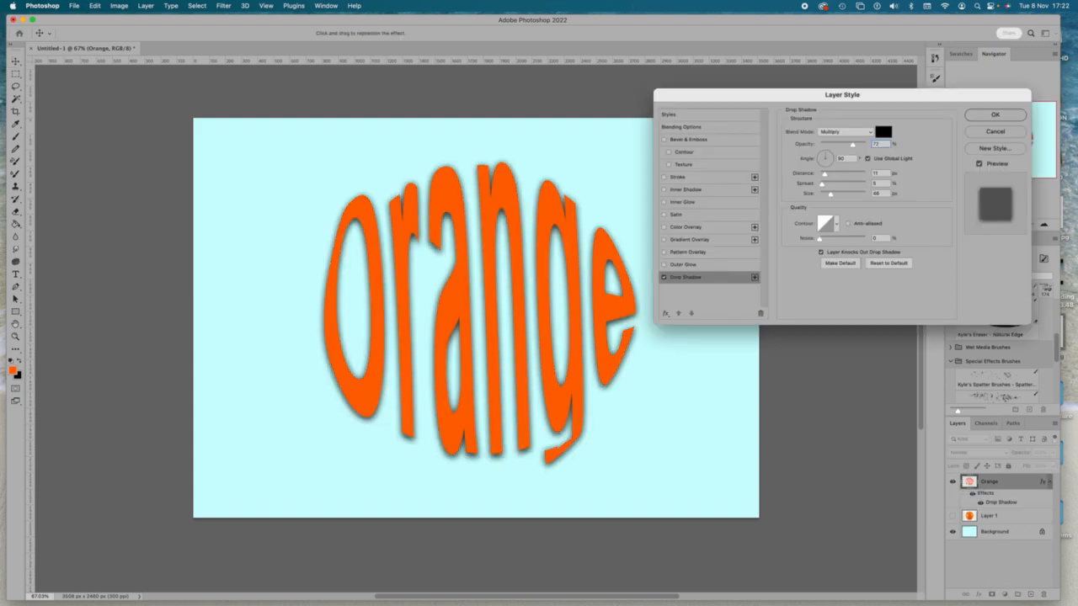
pyautogui.moveTo(834, 196)
pyautogui.mouseDown()
pyautogui.moveTo(826, 187)
pyautogui.moveTo(842, 163)
pyautogui.moveTo(840, 177)
pyautogui.moveTo(832, 147)
pyautogui.moveTo(816, 162)
pyautogui.moveTo(835, 200)
pyautogui.mouseUp()
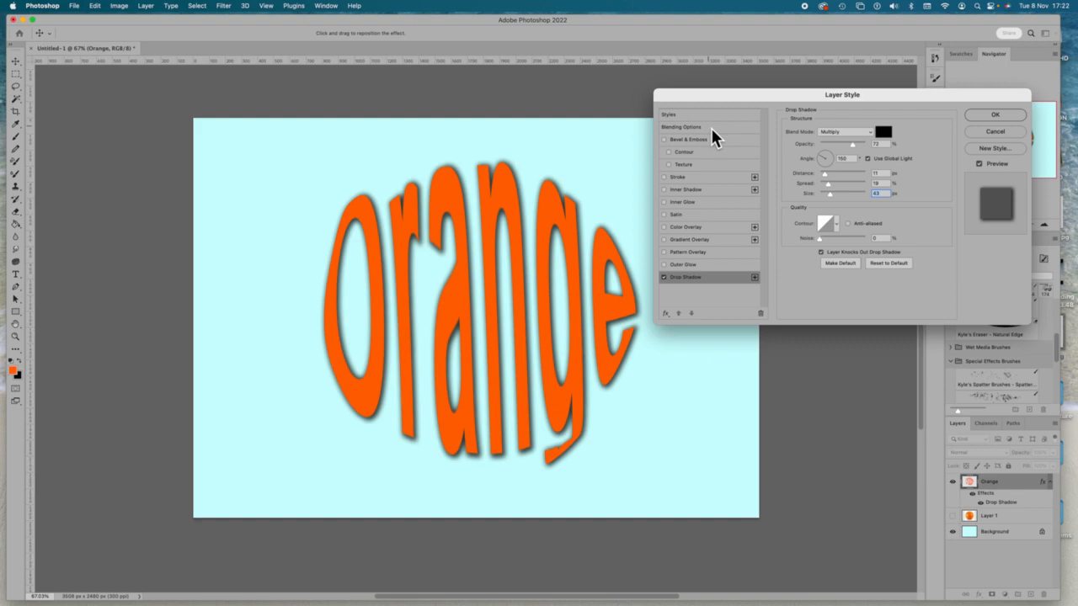
pyautogui.click(985, 116)
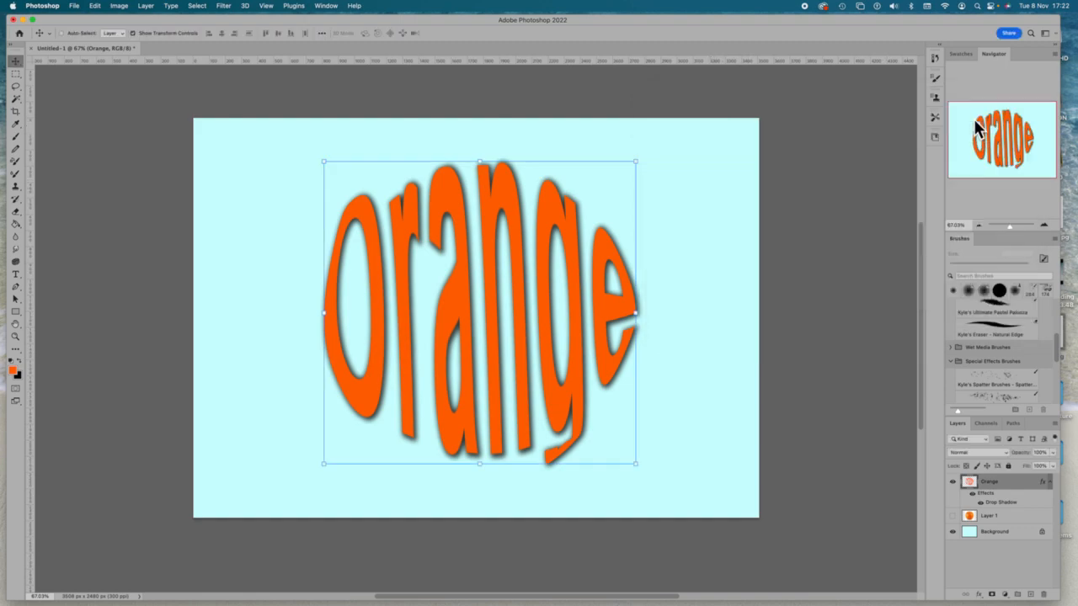
pyautogui.click(952, 533)
pyautogui.click(952, 532)
# Step: Save a copy to the Desktop as Orange.jpg in JPEG format at Maximum quality 10, replacing the existing file
pyautogui.click(75, 7)
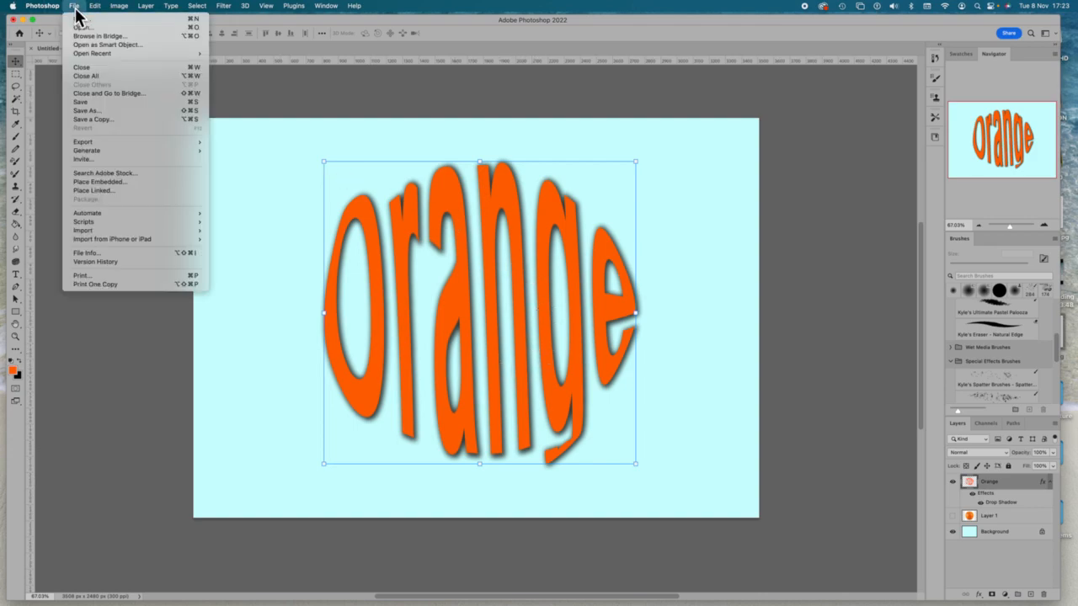
pyautogui.click(119, 118)
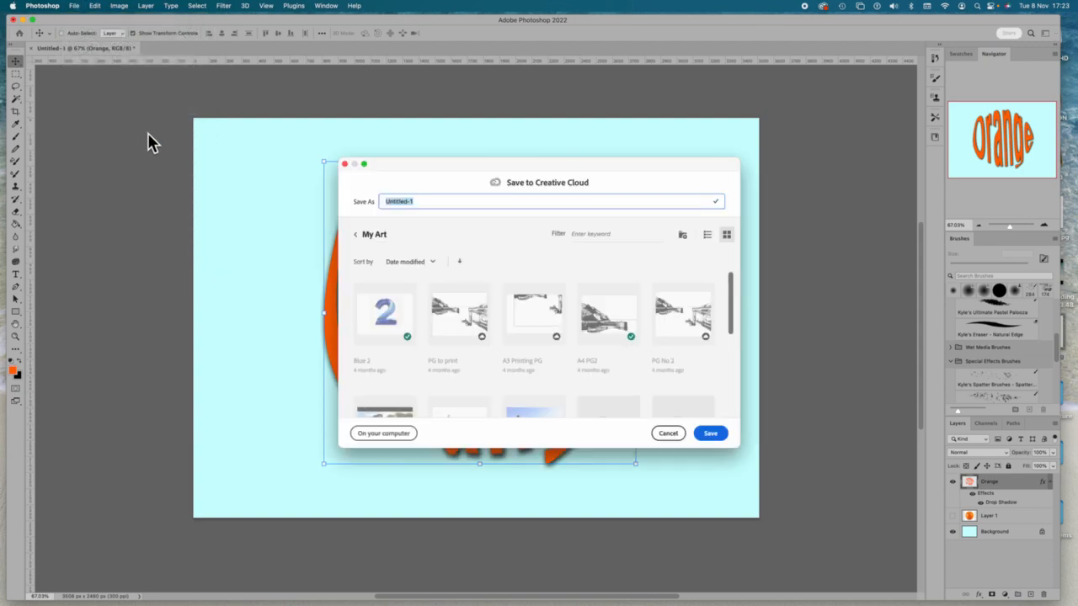
pyautogui.write('Orange')
pyautogui.click(368, 436)
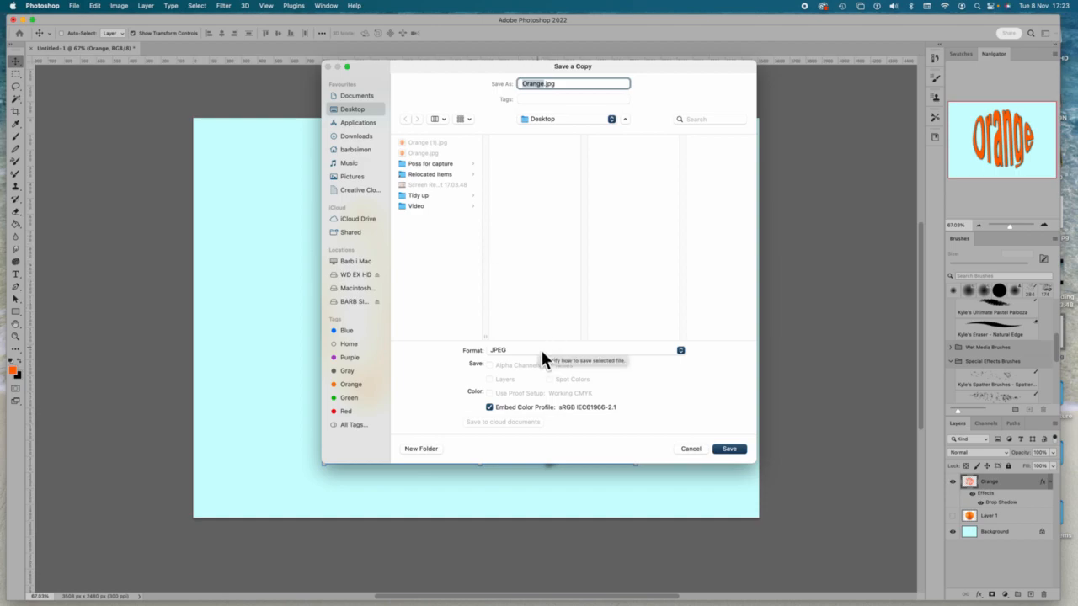
pyautogui.click(542, 357)
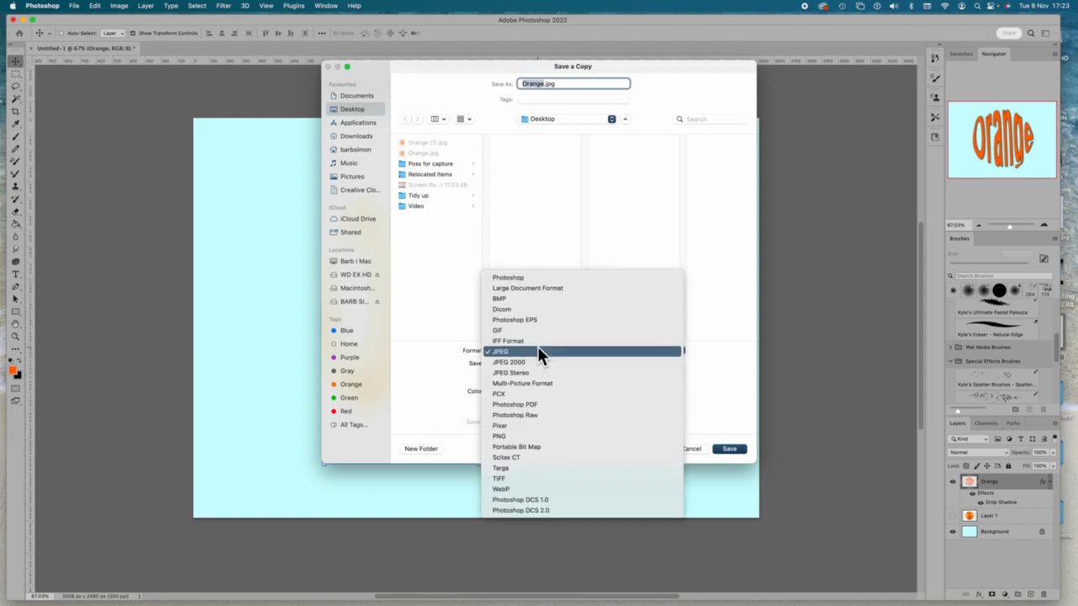
pyautogui.click(537, 348)
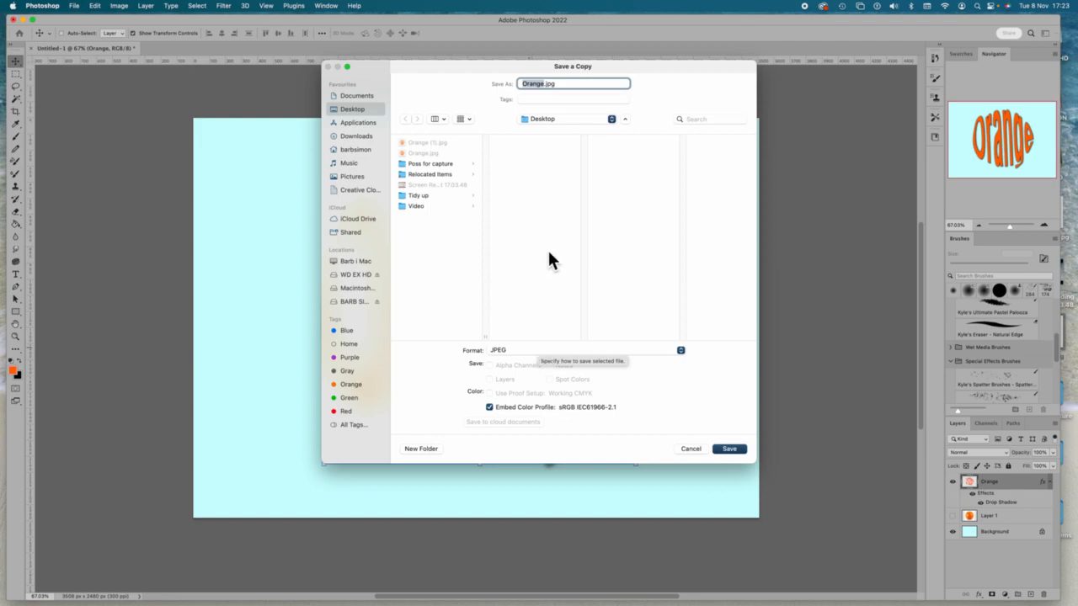
pyautogui.click(729, 450)
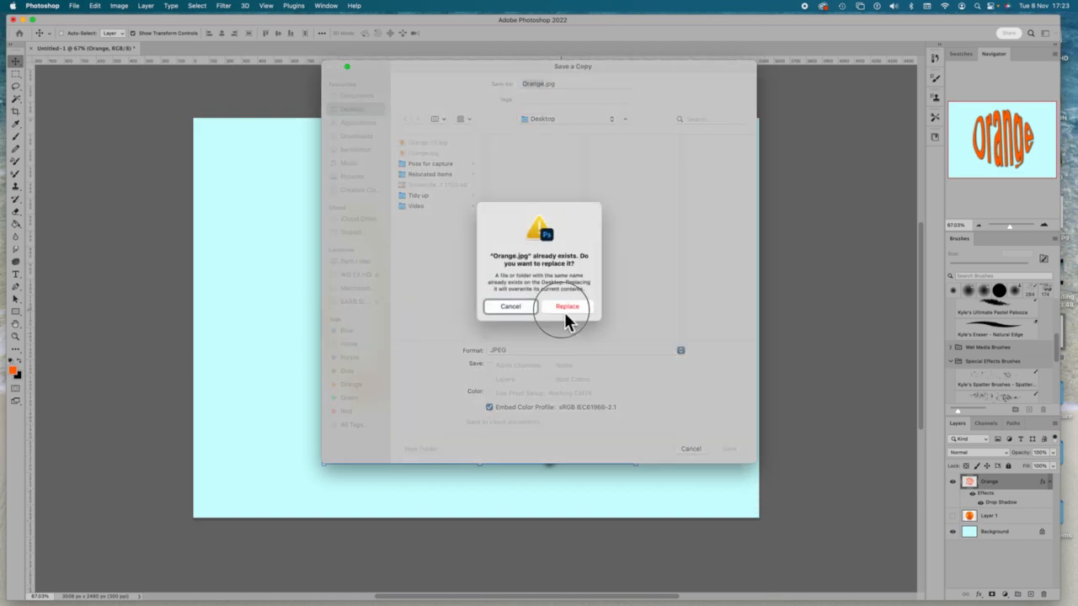
pyautogui.click(566, 309)
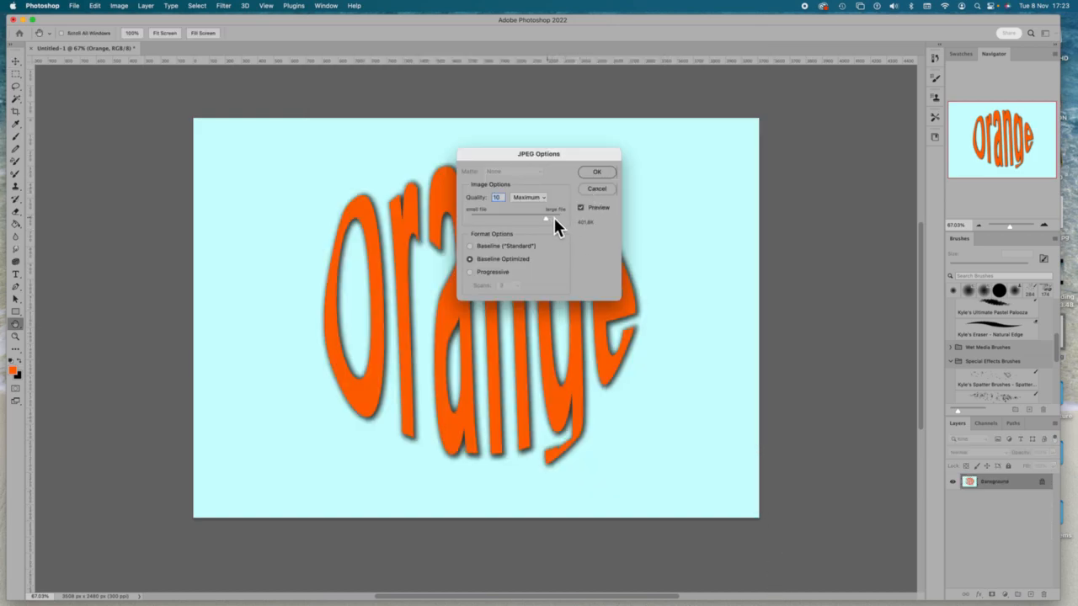
pyautogui.click(596, 172)
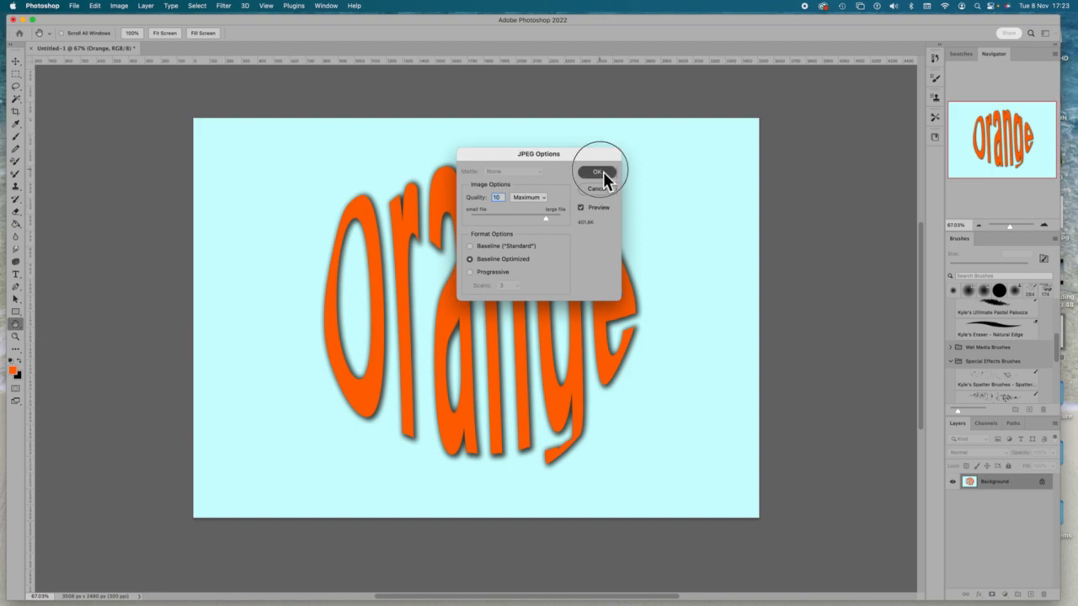
# Step: Close the Untitled-1 document and minimise the Photoshop window
pyautogui.click(33, 49)
pyautogui.click(511, 232)
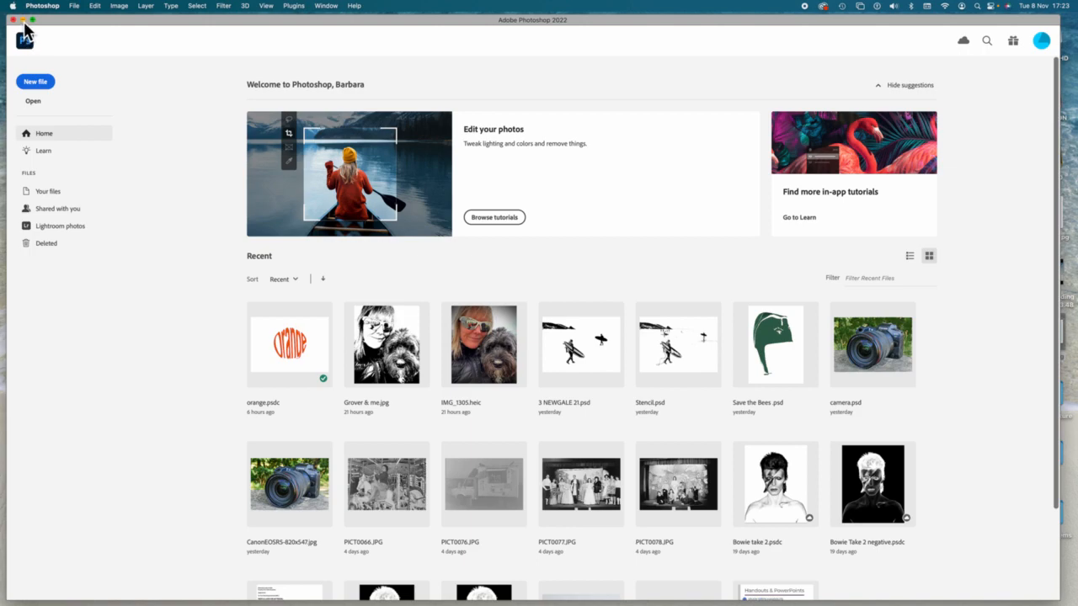
pyautogui.click(23, 20)
# Step: Open Orange.jpg from the desktop in Preview to check the exported design, and close it
pyautogui.click(1048, 333)
pyautogui.doubleClick(1048, 334)
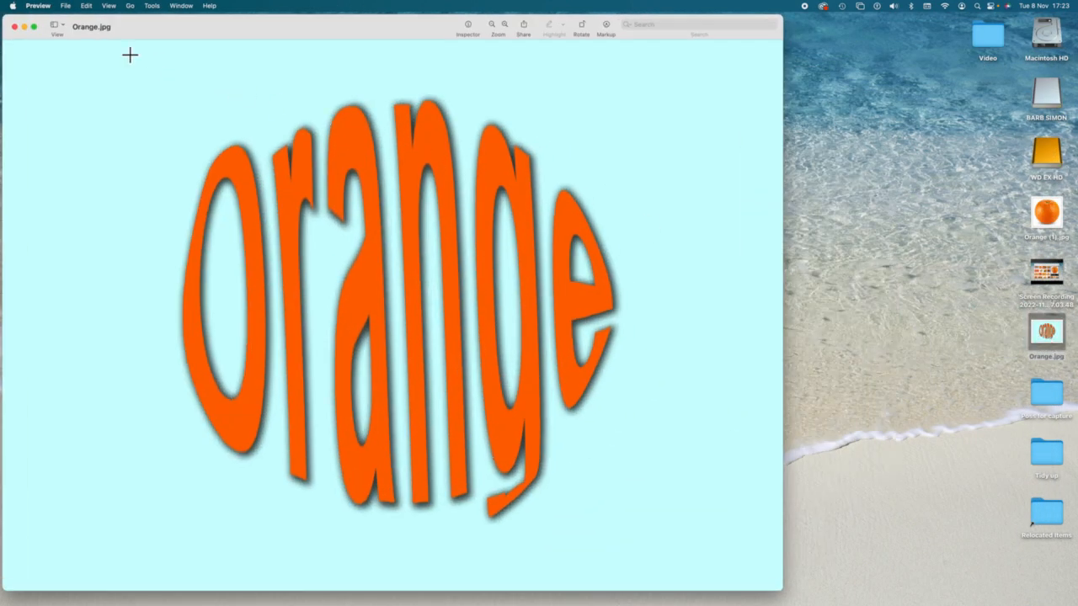
pyautogui.click(15, 27)
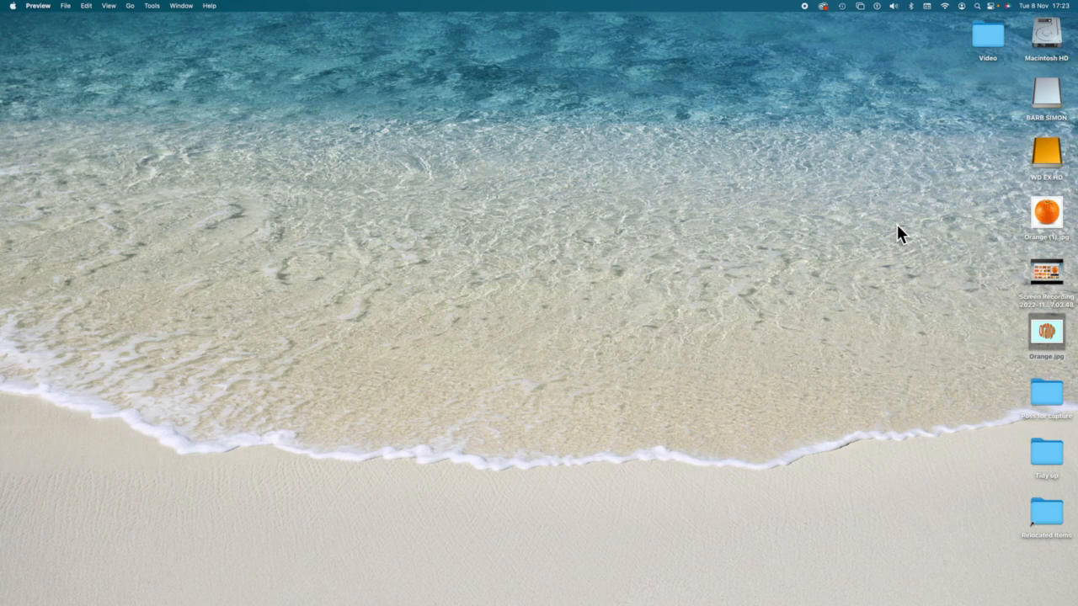
pyautogui.moveTo(805, 594)
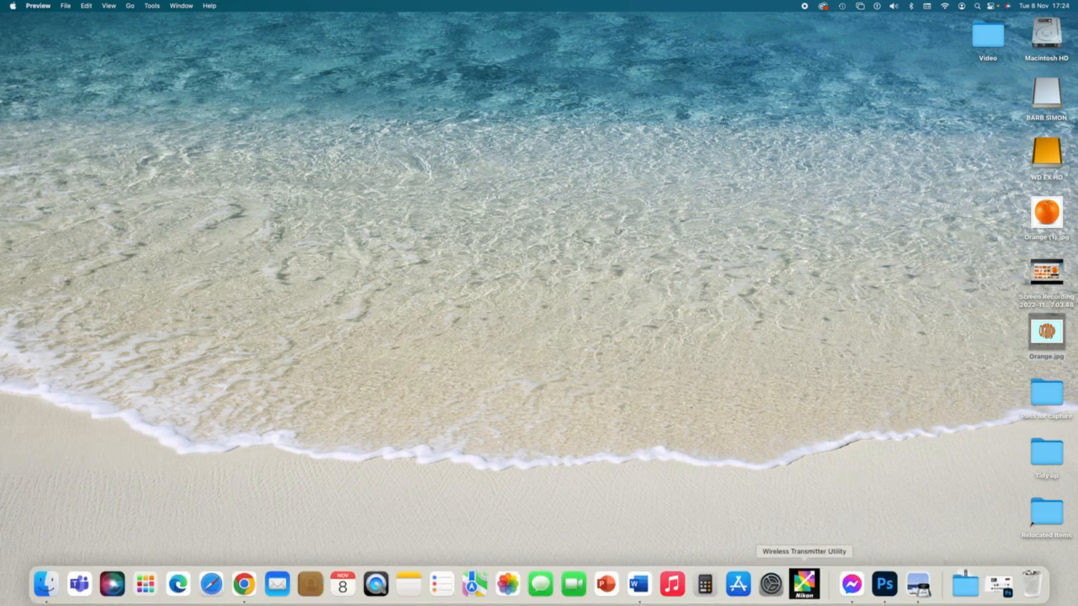